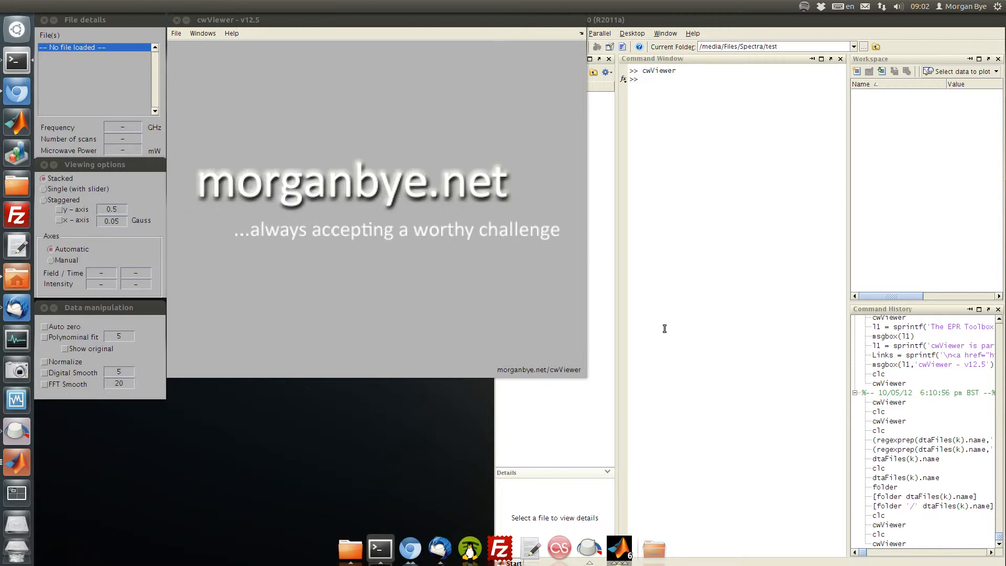
Change MATLAB's current folder to /opt/MATLAB/MyScripts/toolbox.
left_click(525, 271)
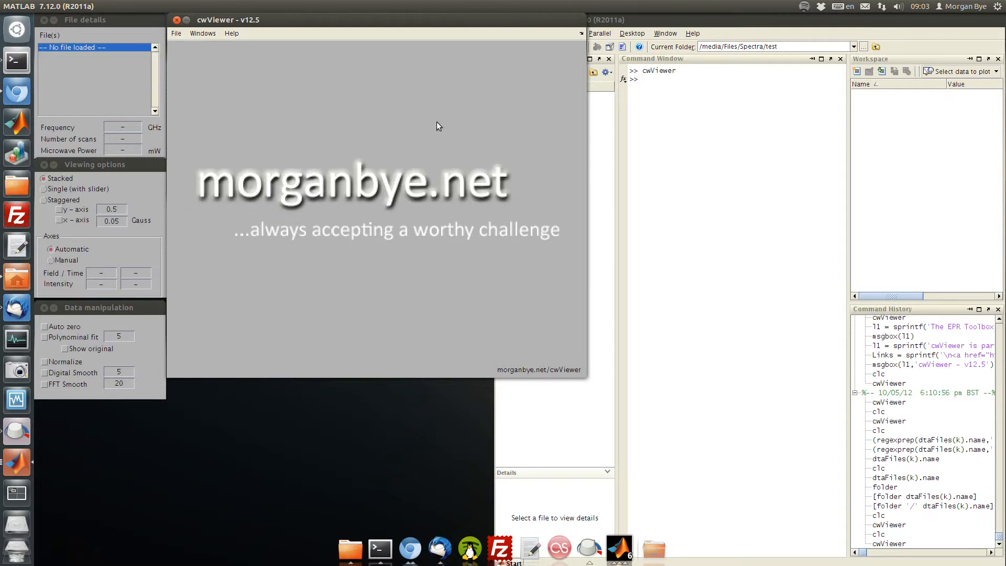
left_click(599, 139)
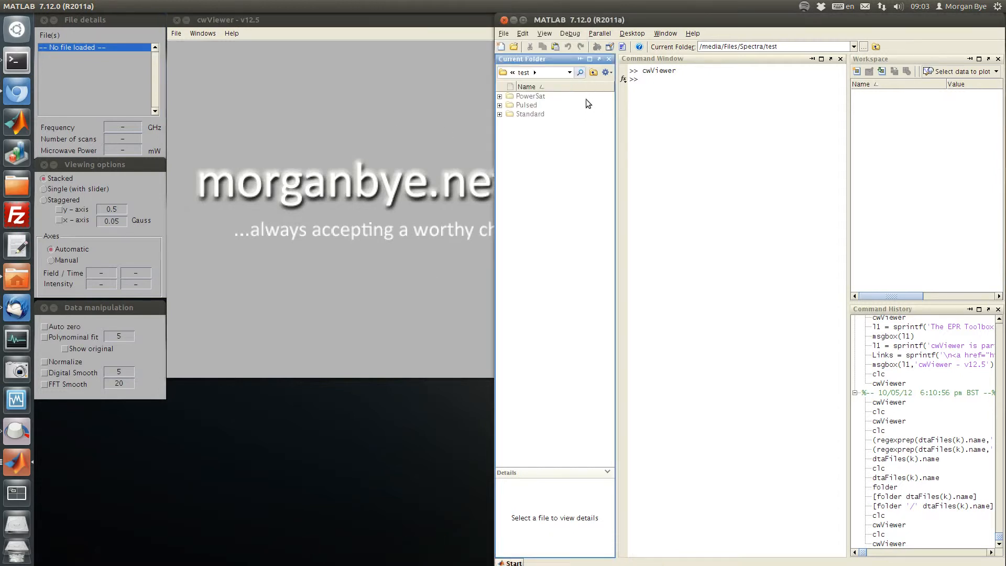
left_click(569, 73)
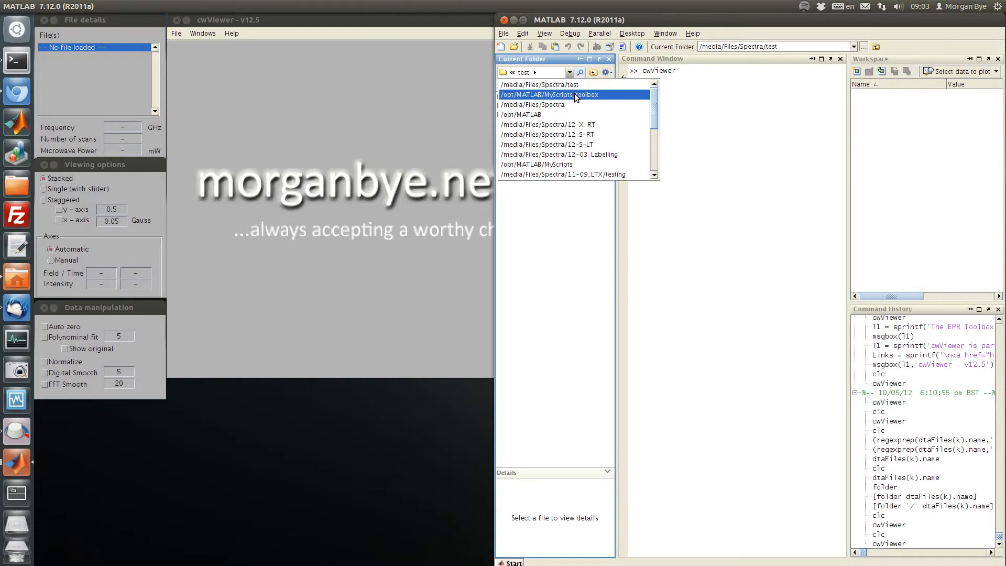
left_click(576, 95)
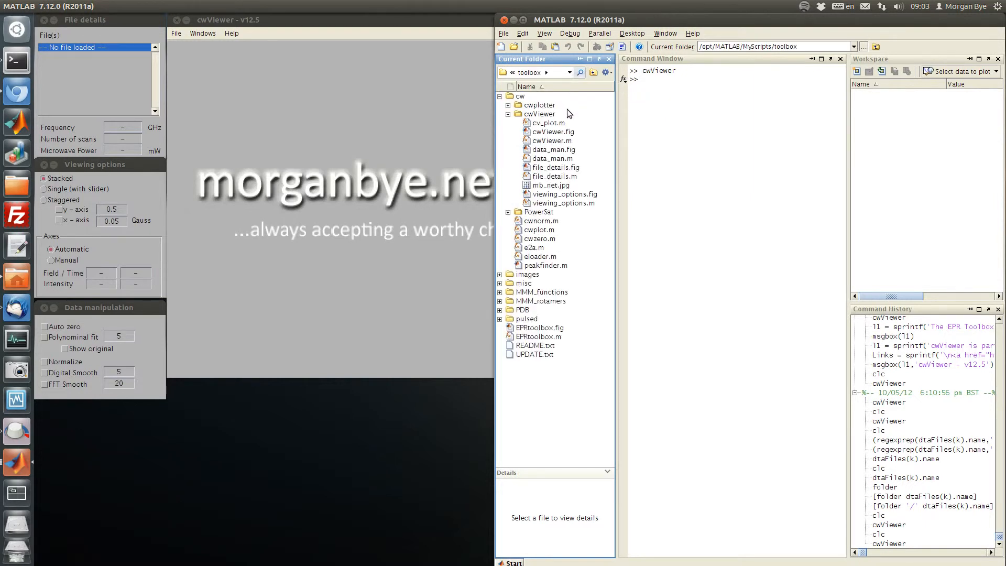
Examine the Add to Path options for the cwViewer folder and highlight the cwViewer launch command in the Command Window.
right_click(537, 115)
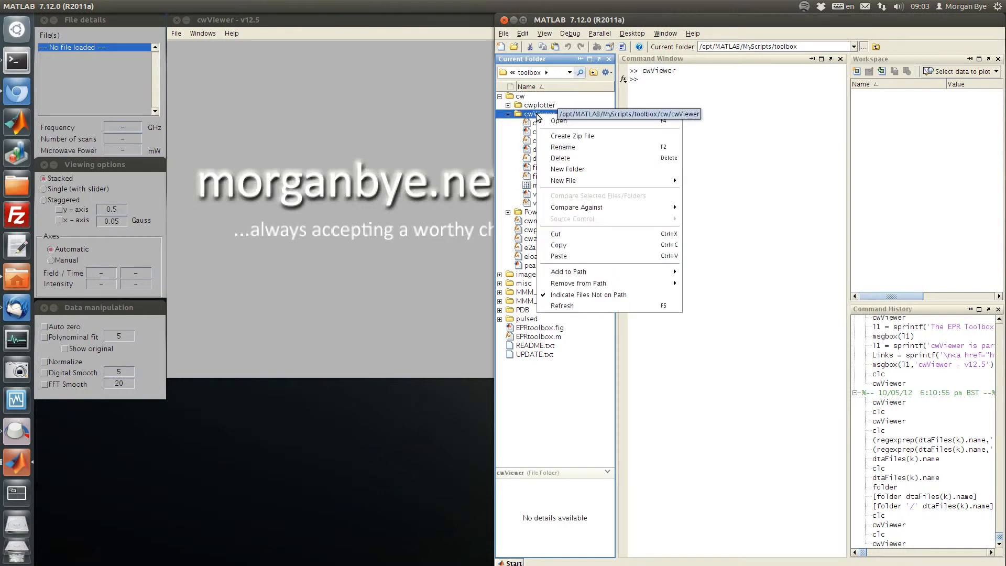
mouse_move(624, 274)
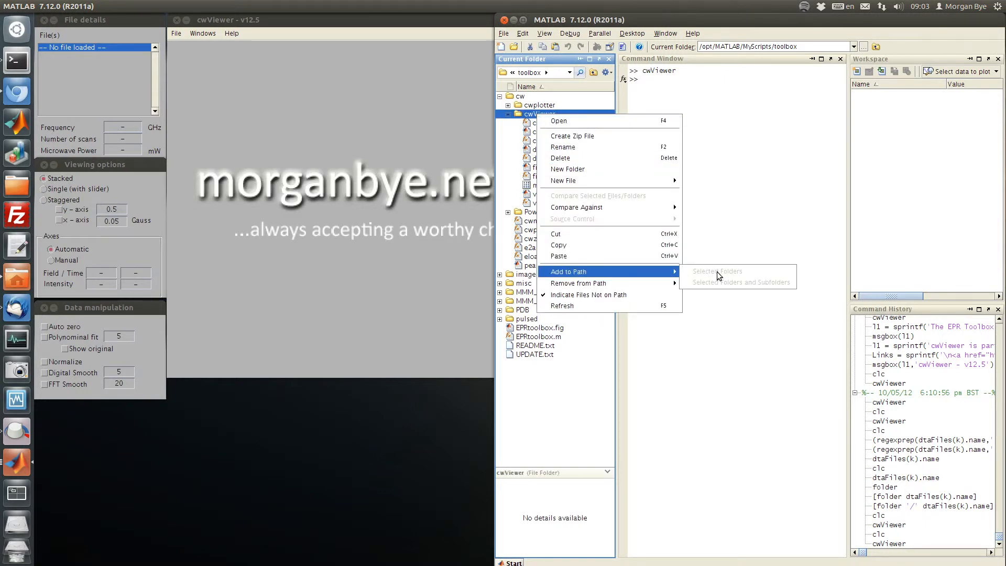
left_click(727, 220)
left_click_drag(644, 73, 677, 73)
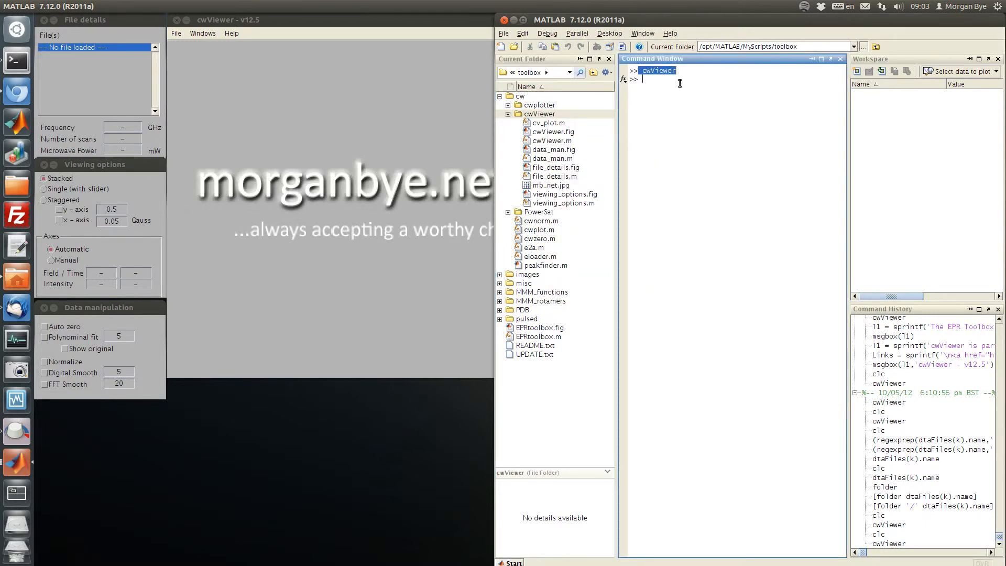
Set MATLAB's current folder to /media/Files/Spectra/test.
left_click(489, 266)
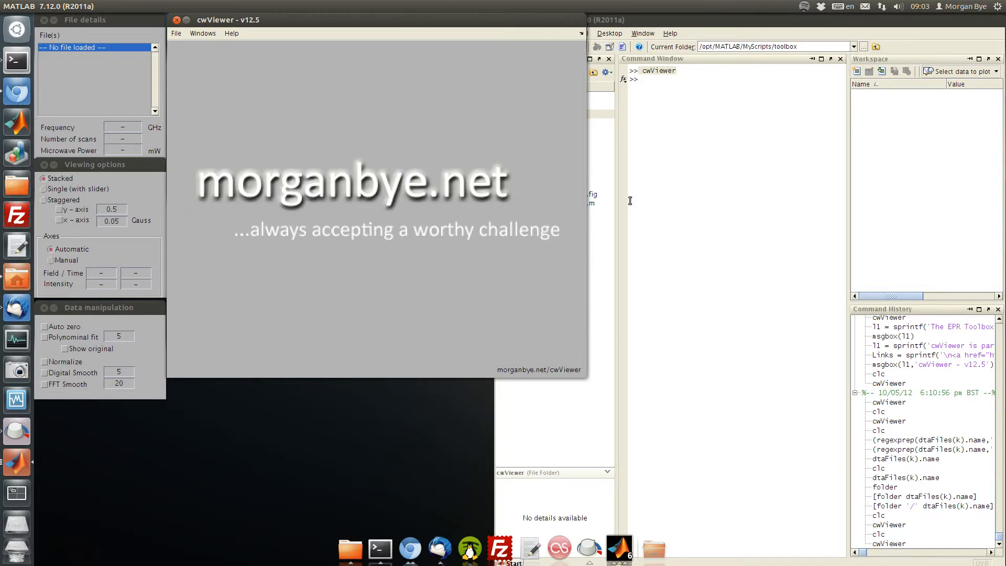
left_click(614, 231)
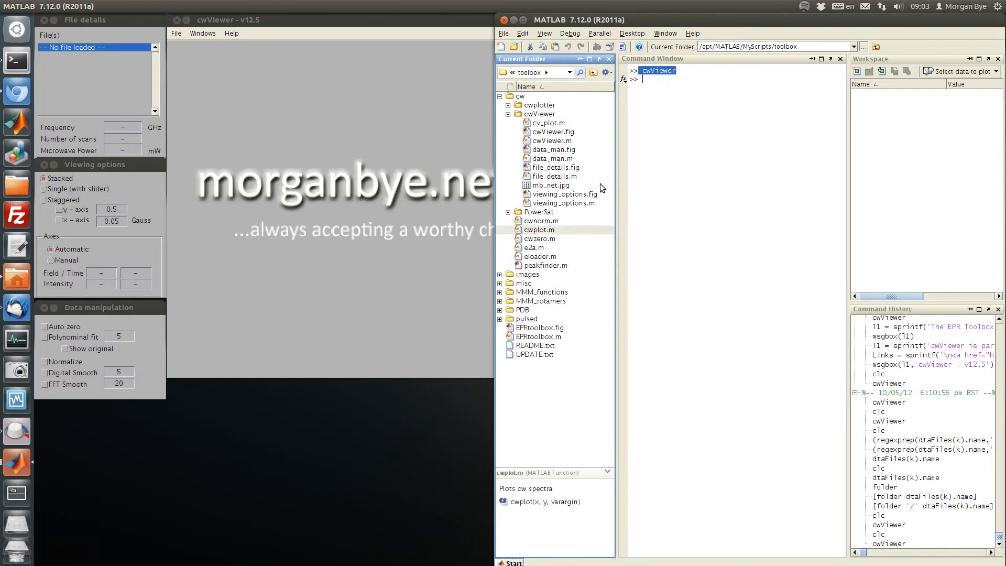
left_click(569, 74)
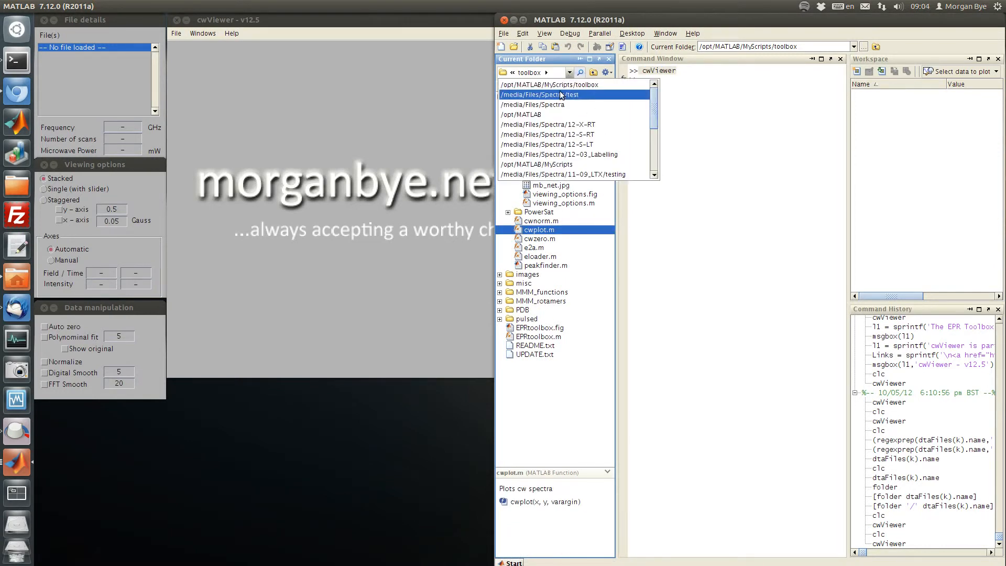
left_click(558, 95)
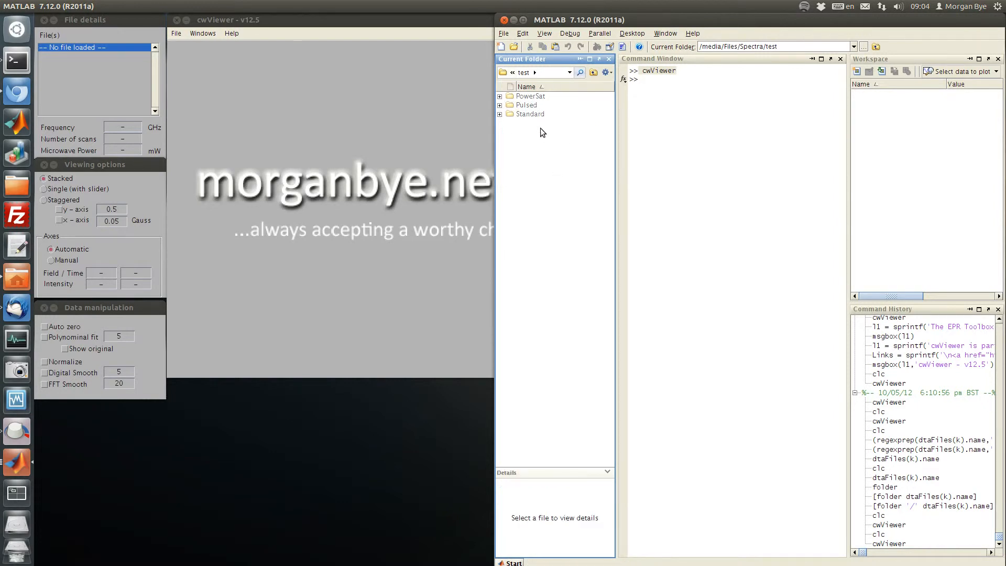
Load the Bruker BES3T spectrum IAP-010mM.DTA from the Standard folder into cwViewer.
left_click(339, 136)
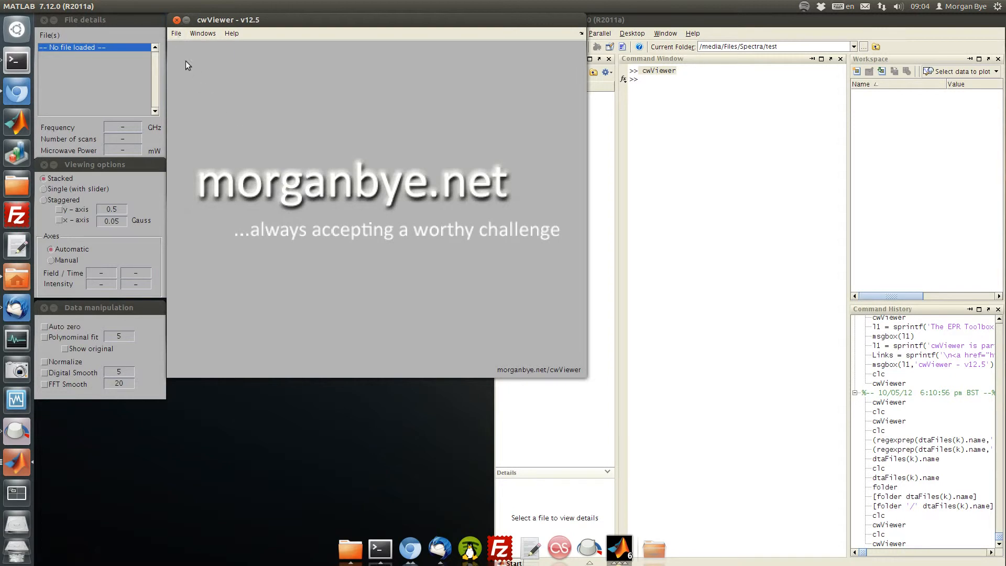
left_click(176, 34)
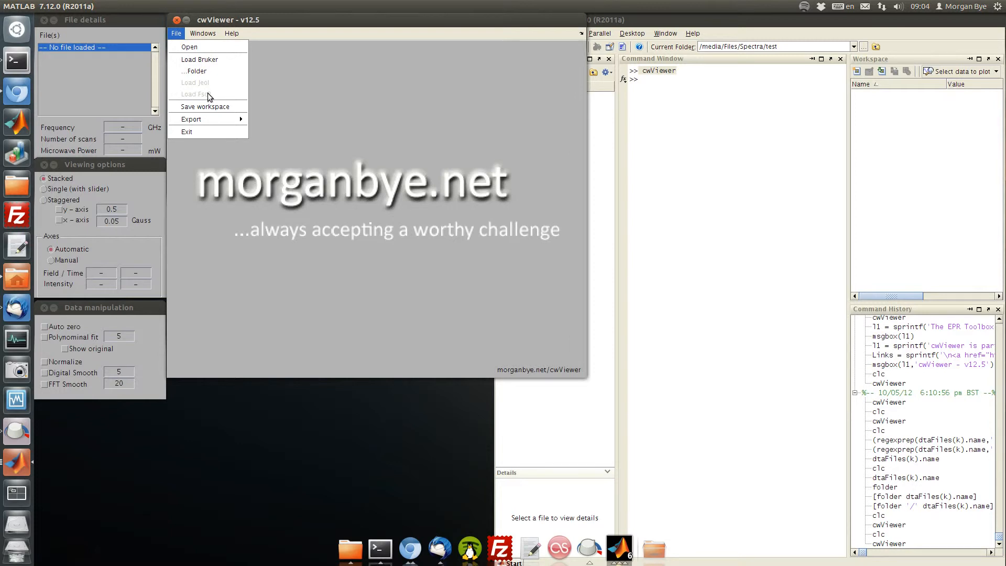
left_click(208, 61)
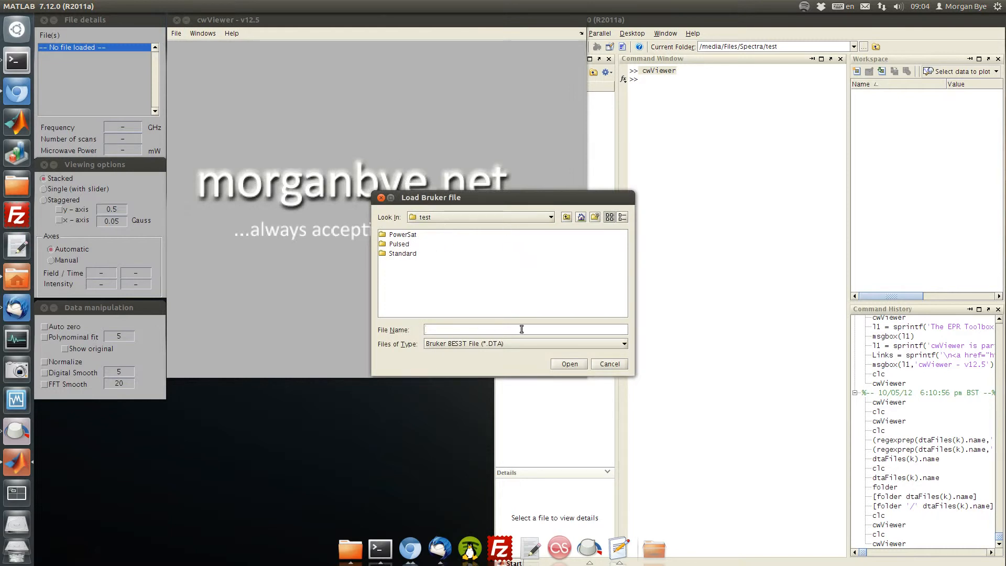
left_click(535, 347)
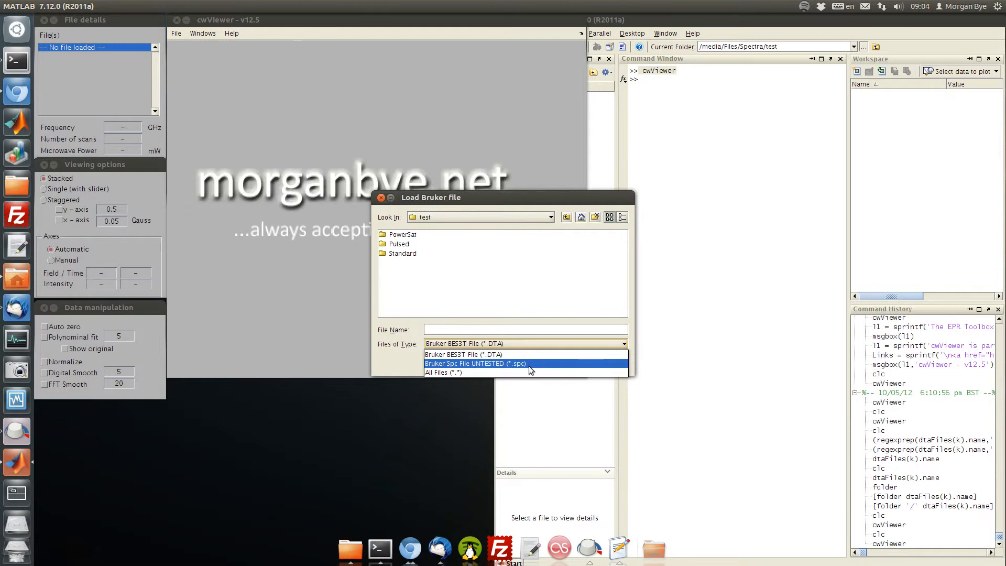
left_click(511, 353)
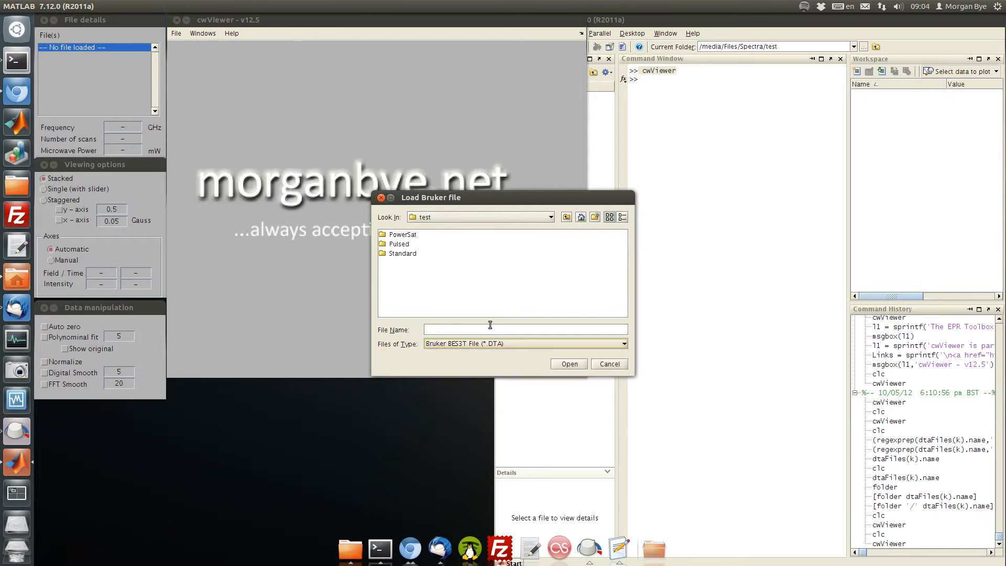
left_click(383, 254)
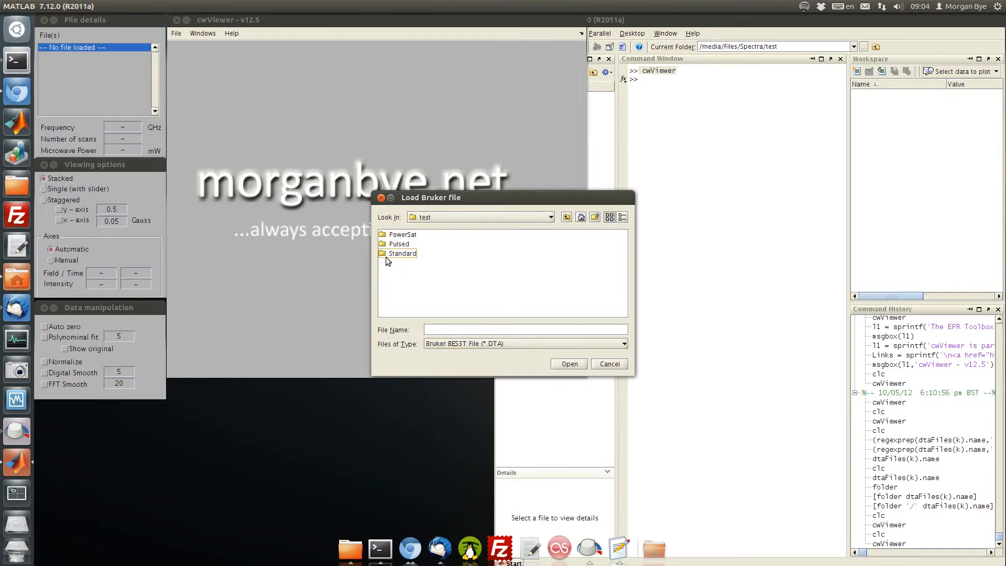
double_click(384, 254)
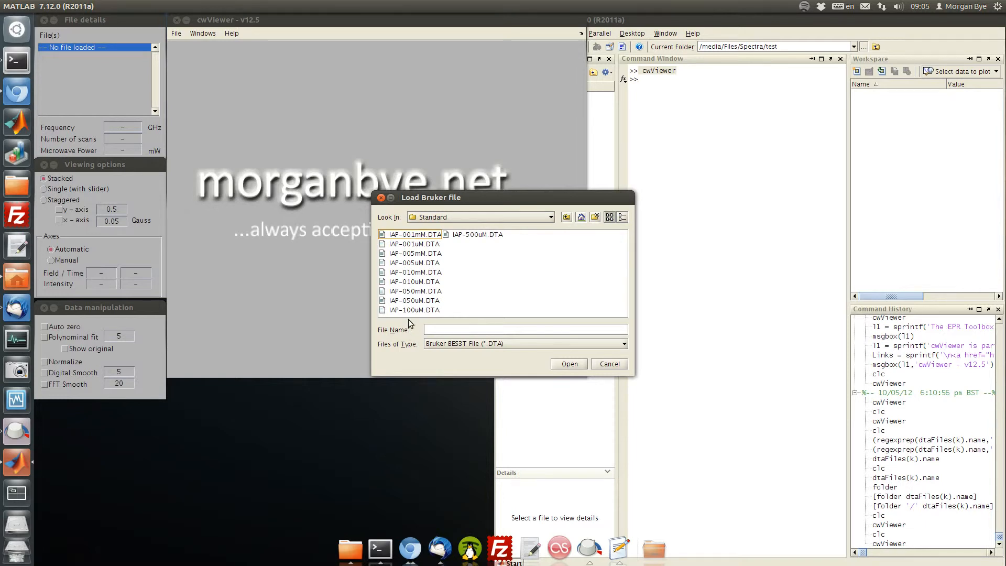
left_click(417, 272)
left_click(558, 363)
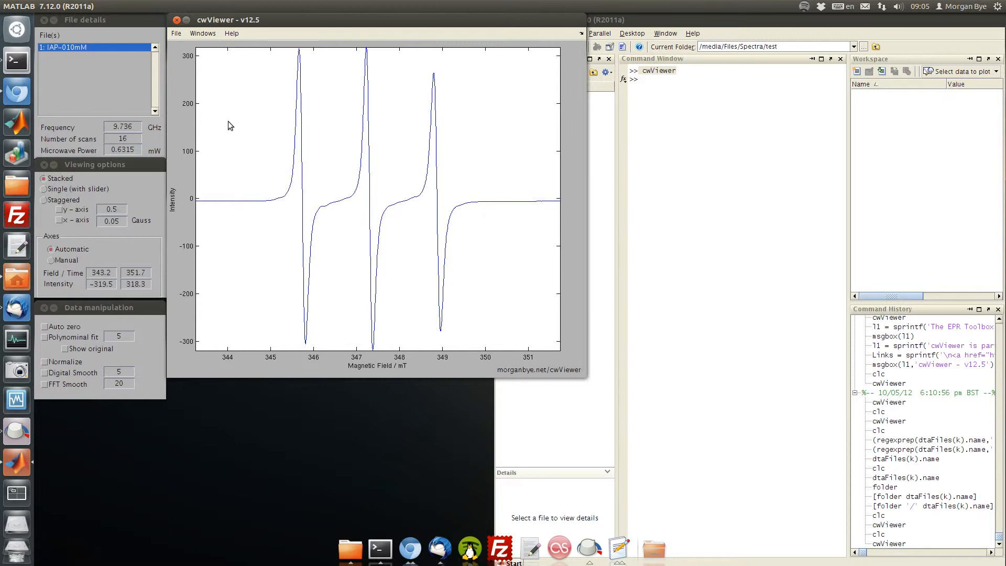
Load a second Bruker spectrum, IAP-010uM.DTA, from the Standard folder.
left_click(104, 20)
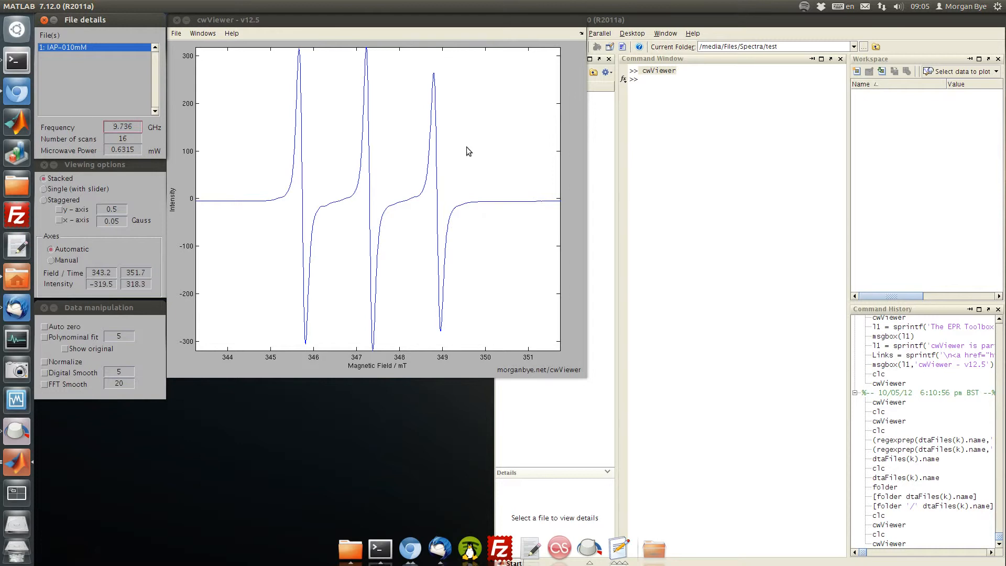
left_click(177, 34)
left_click(199, 62)
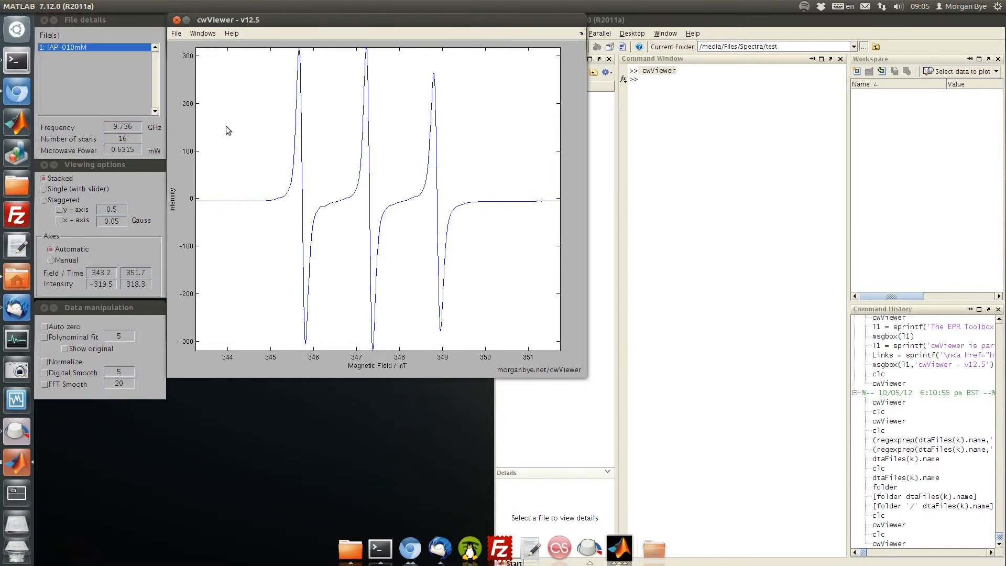
double_click(382, 253)
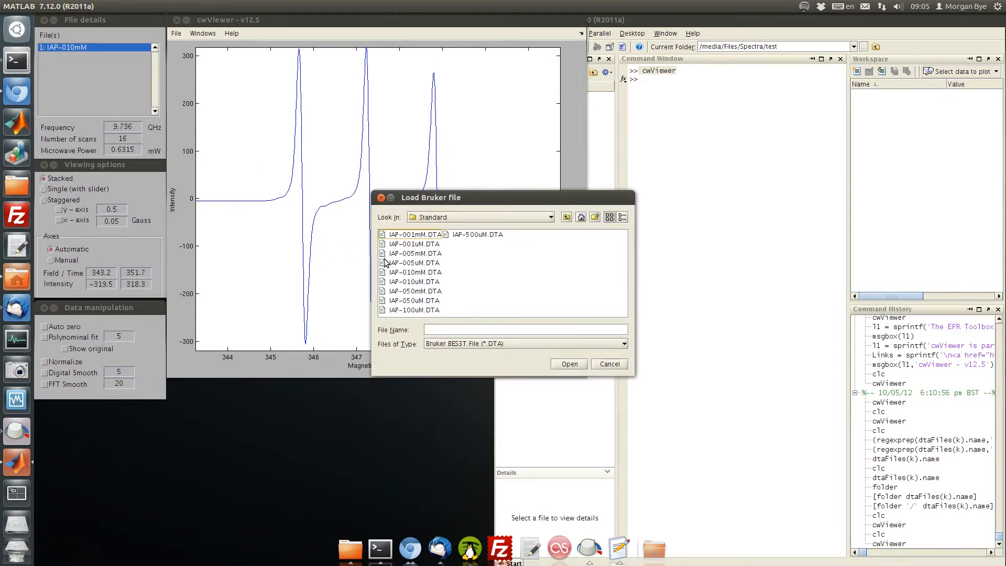
left_click(415, 284)
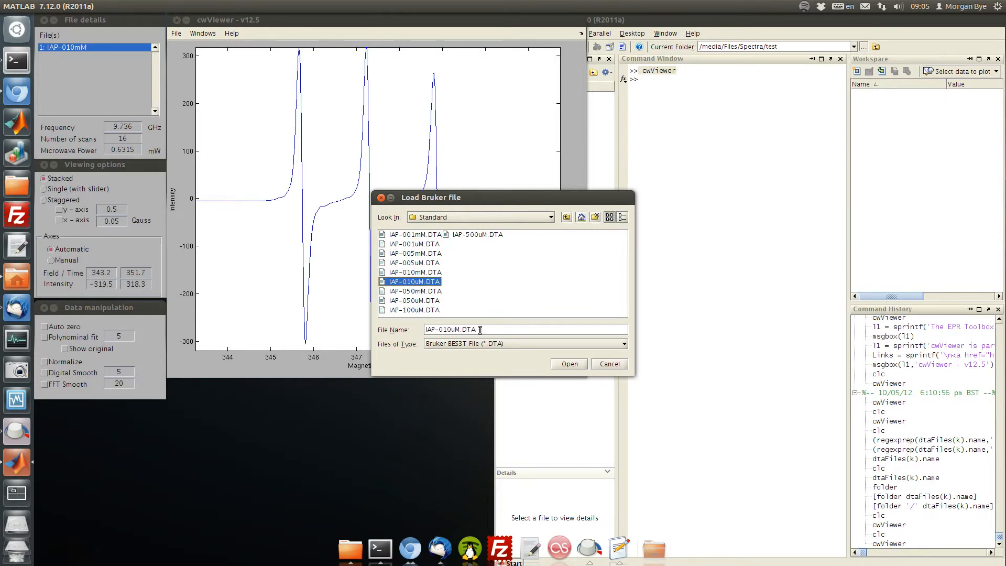
left_click(566, 361)
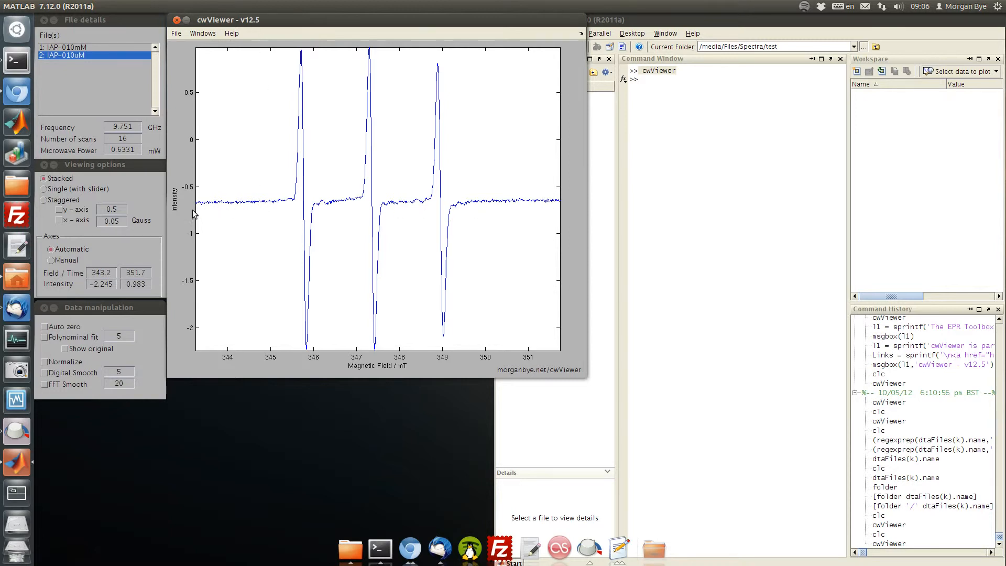
Enable Auto zero and Normalize for the IAP-010uM spectrum, toggling normalization to compare the intensity scale.
left_click(107, 307)
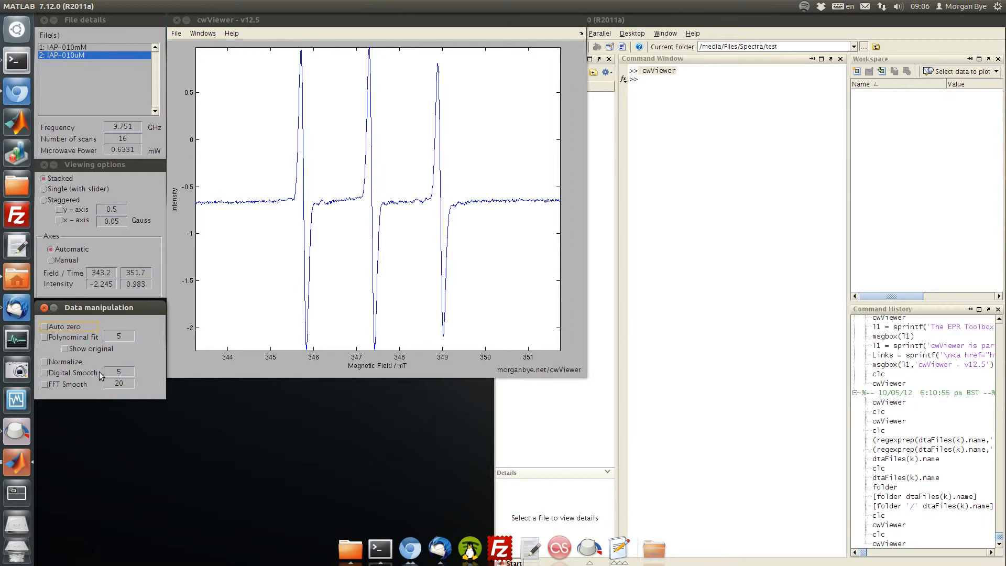
left_click(73, 332)
left_click(68, 362)
left_click(68, 363)
left_click(68, 362)
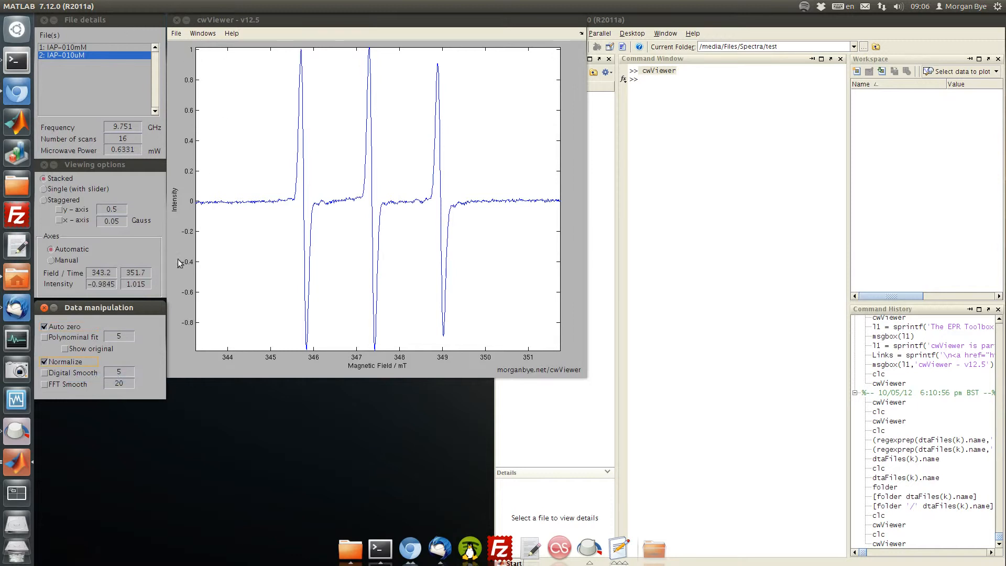
left_click(68, 361)
left_click(73, 360)
Toggle Digital Smooth with a value of 5 repeatedly to compare the smoothed and raw spectrum, leaving it enabled.
left_click(121, 372)
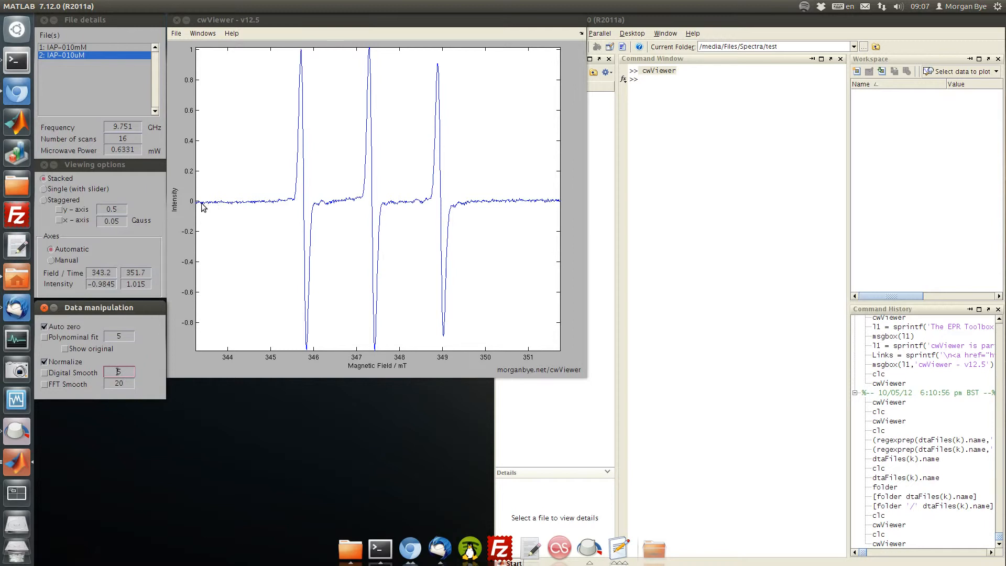
left_click(88, 373)
left_click(88, 372)
left_click(88, 373)
left_click(87, 371)
left_click(87, 371)
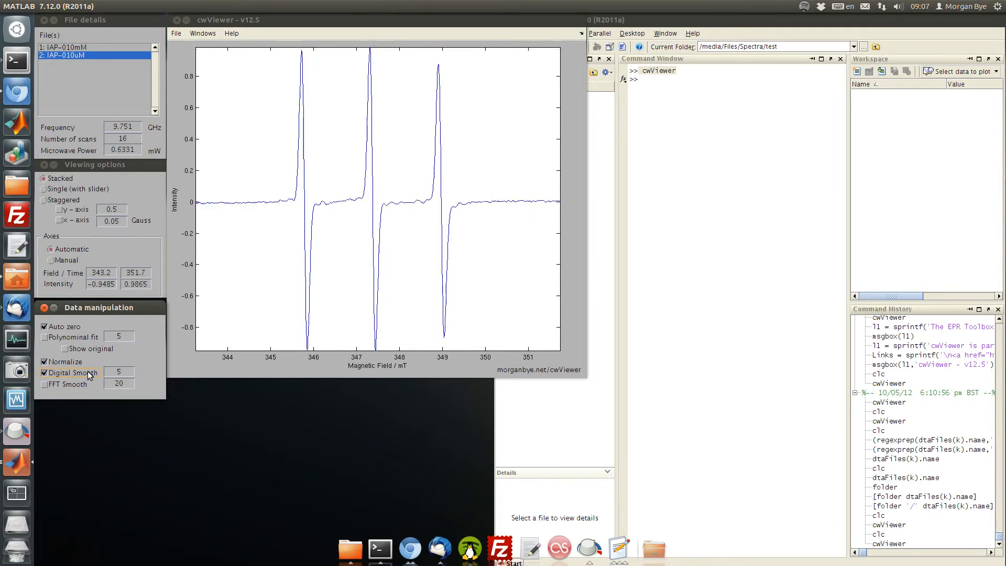
left_click(87, 371)
left_click(87, 371)
left_click(87, 371)
left_click(87, 372)
left_click(87, 372)
left_click(87, 372)
left_click(87, 372)
left_click(87, 372)
left_click(87, 372)
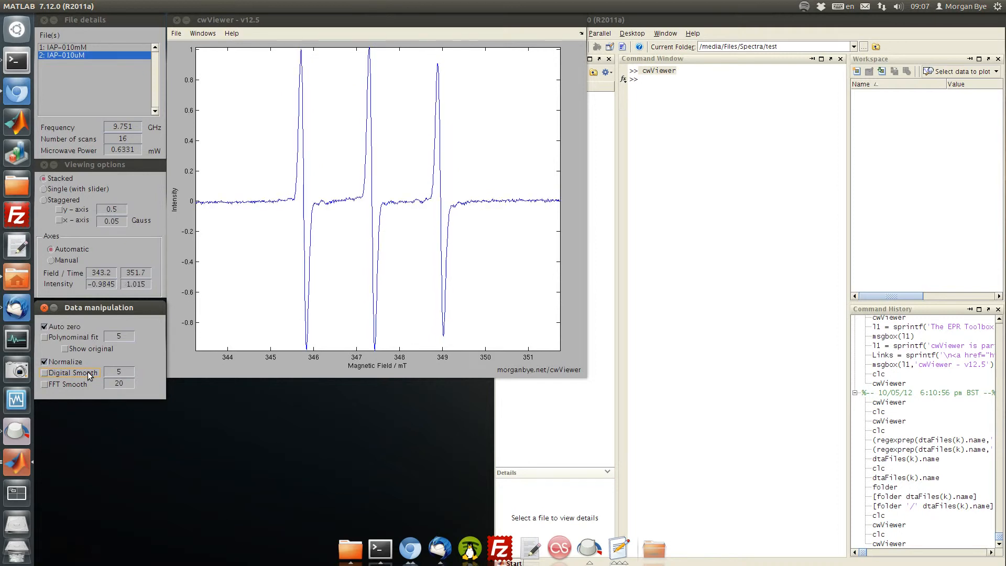
left_click(87, 372)
left_click(87, 372)
left_click(87, 372)
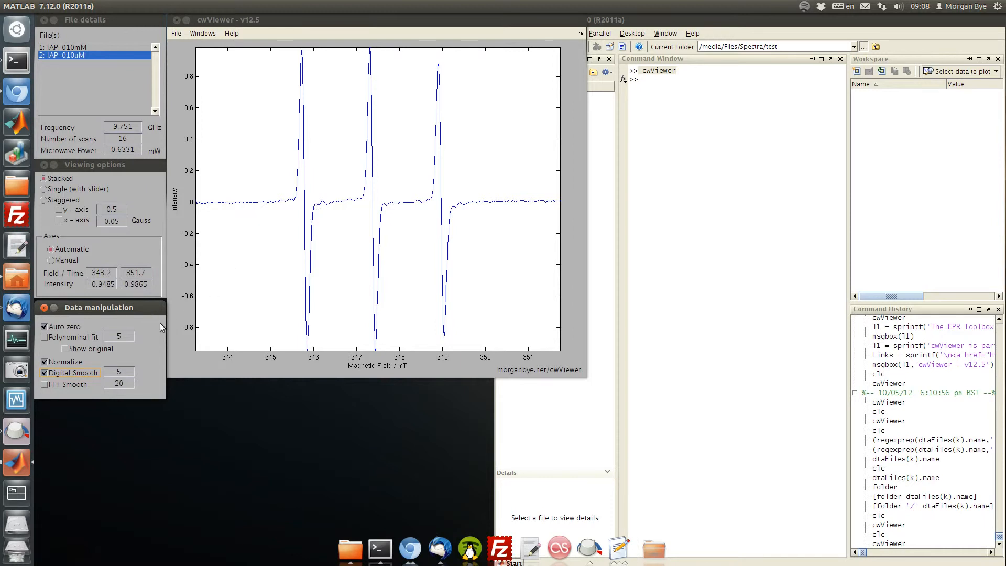
Try stronger digital smoothing on the spectrum with a value of 20, followed by 100.
double_click(125, 370)
type("20")
key("Return")
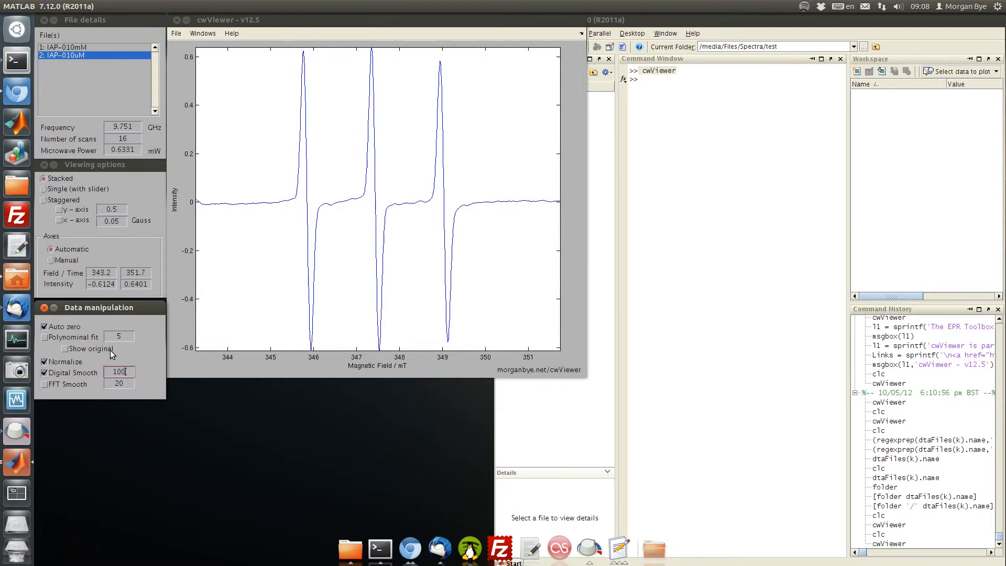
type("100")
key("Return")
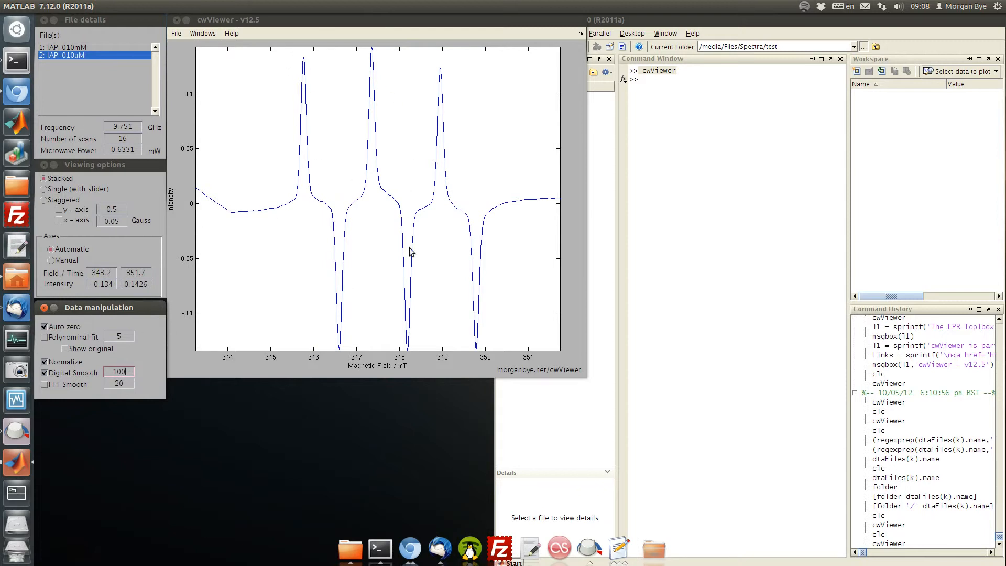
Set the Digital Smooth value to 5 and disable digital smoothing.
left_click_drag(131, 372, 112, 371)
type("6")
type("5")
key("Return")
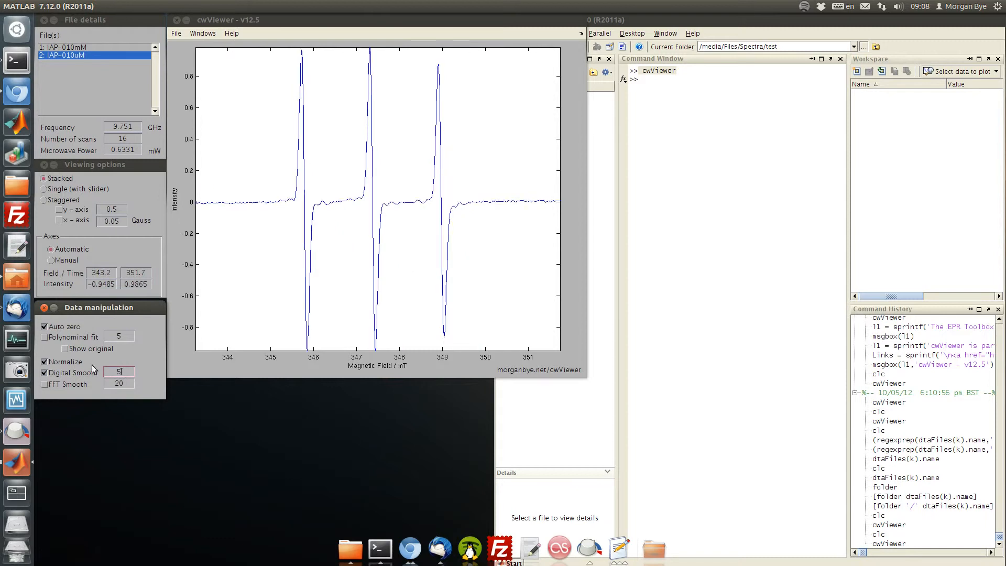
left_click(86, 371)
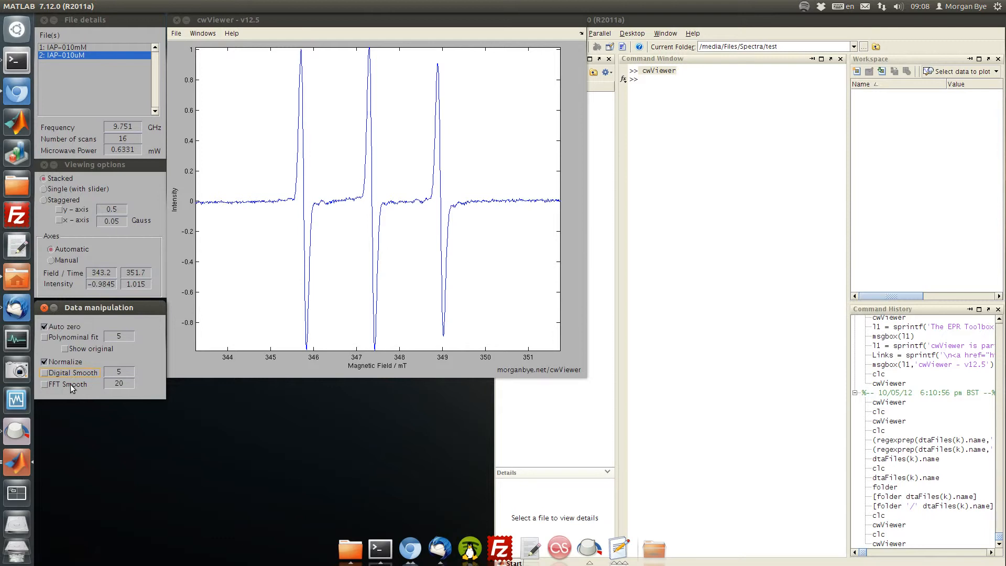
Toggle FFT Smooth with a value of 20 repeatedly to compare the smoothed and raw IAP-010uM spectrum, leaving it enabled.
left_click(70, 385)
left_click(70, 385)
left_click(70, 384)
left_click(70, 385)
left_click(70, 384)
Set the FFT Smooth value to 200.
left_click(116, 386)
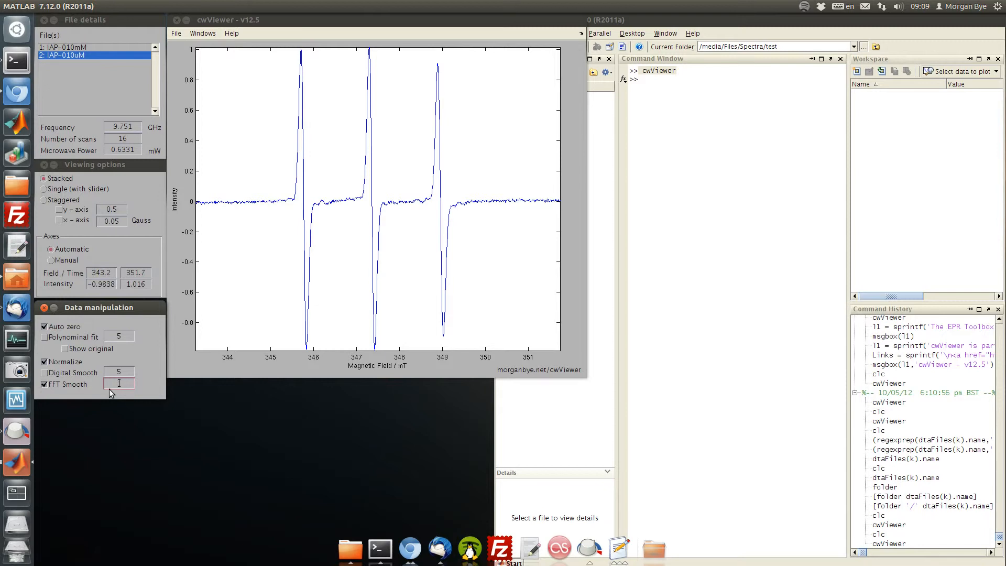
type("00")
key("Return")
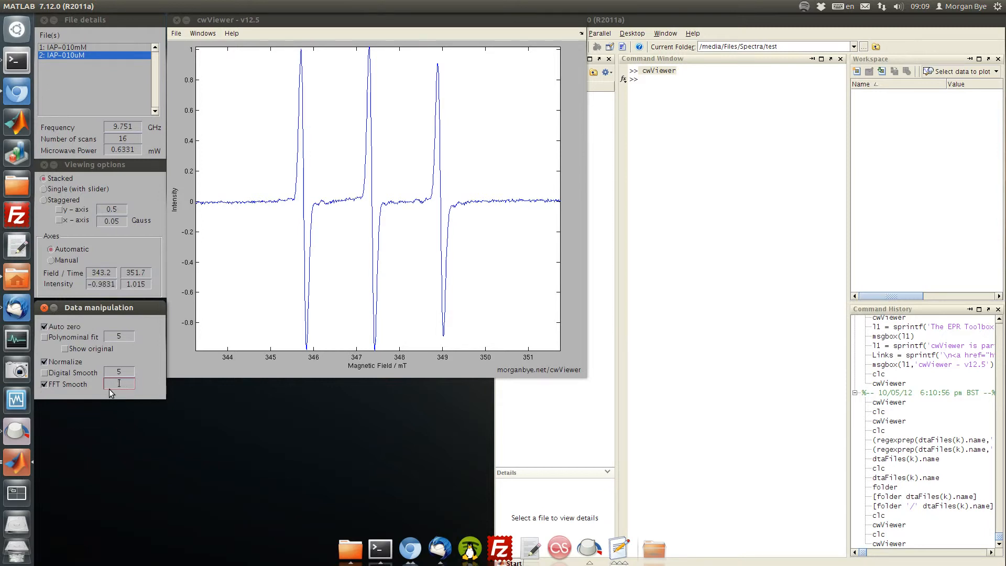
type("00")
key("Return")
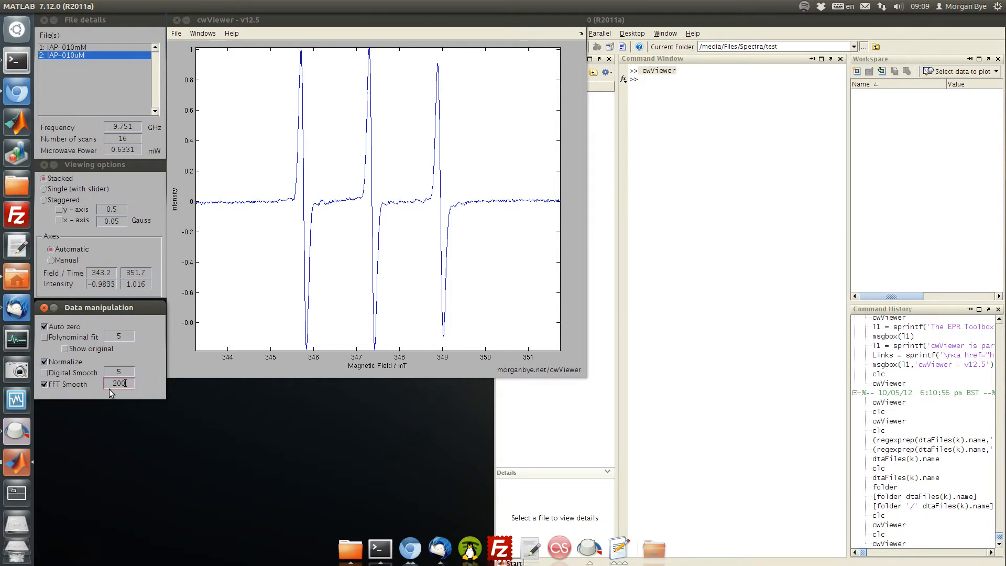
Try FFT Smooth values of 300 and 500 on the spectrum, and disable FFT smoothing with the value left at 500.
left_click(116, 385)
key("BackSpace")
type("3")
key("Return")
left_click(116, 383)
key("BackSpace")
type("5")
key("Return")
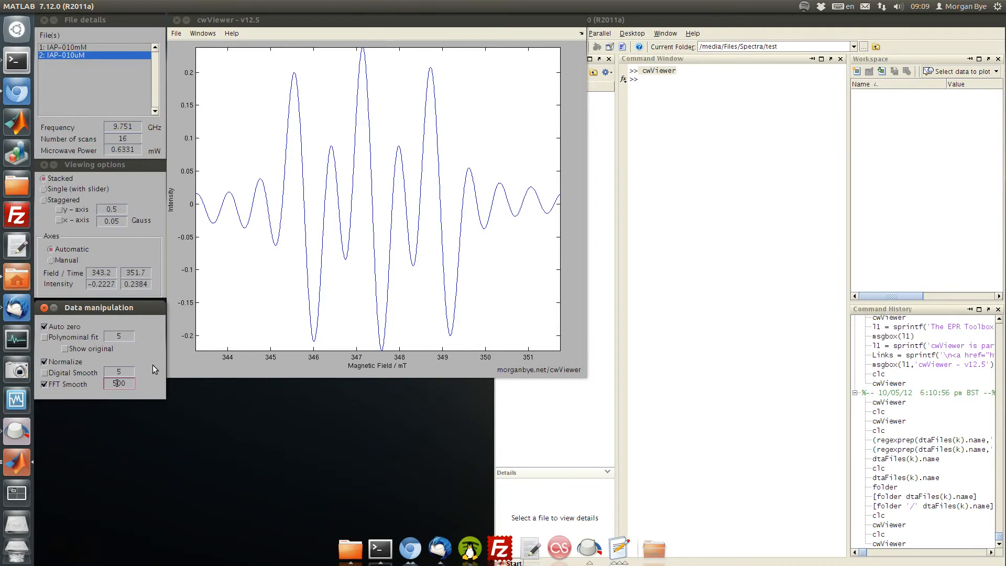
left_click(71, 383)
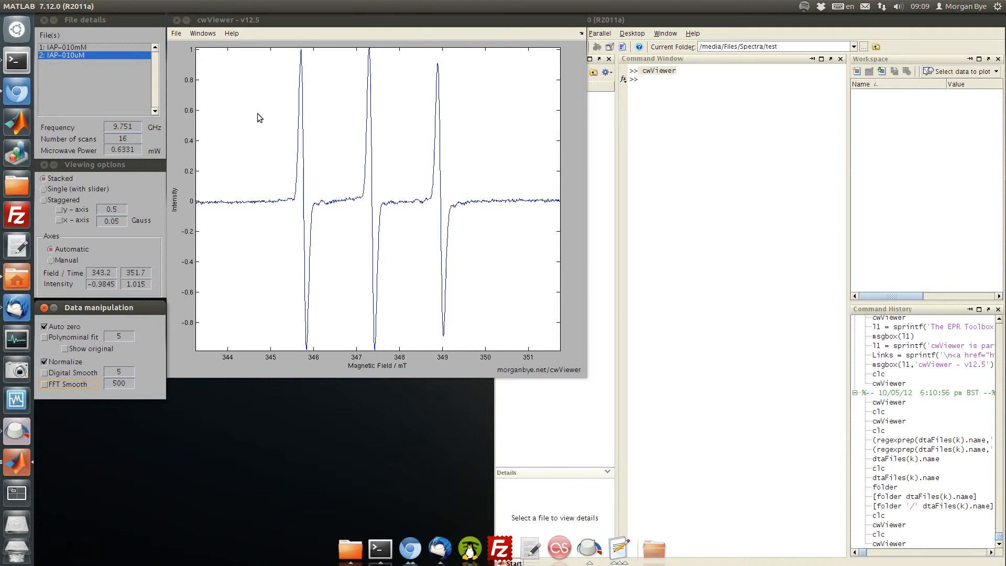
Switch back and forth between the IAP-010mM and IAP-010uM spectra to compare them, ending on IAP-010uM.
left_click(67, 48)
left_click(67, 56)
left_click(70, 48)
left_click(71, 55)
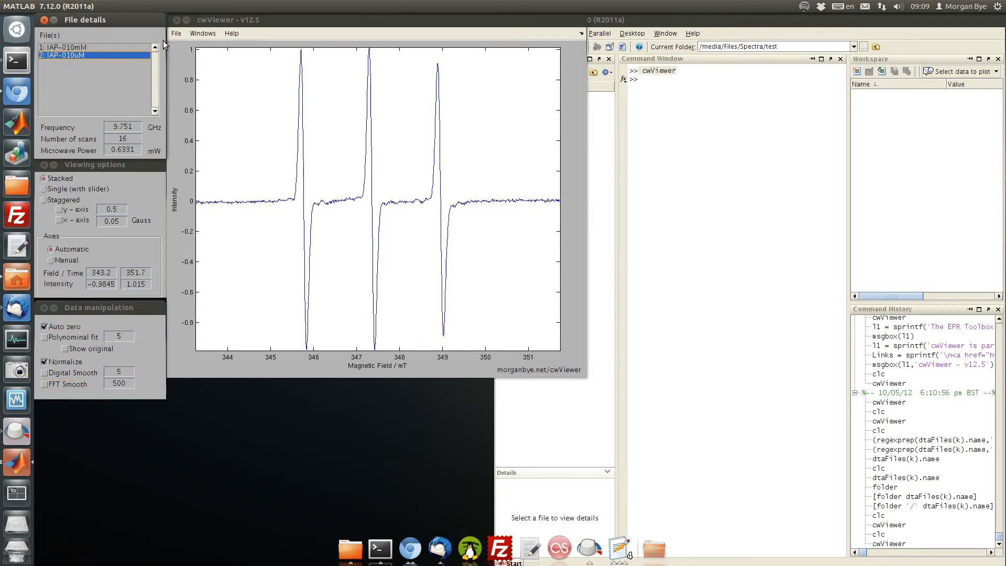
Load all the Bruker spectra contained in the Standard folder.
left_click(178, 34)
left_click(177, 34)
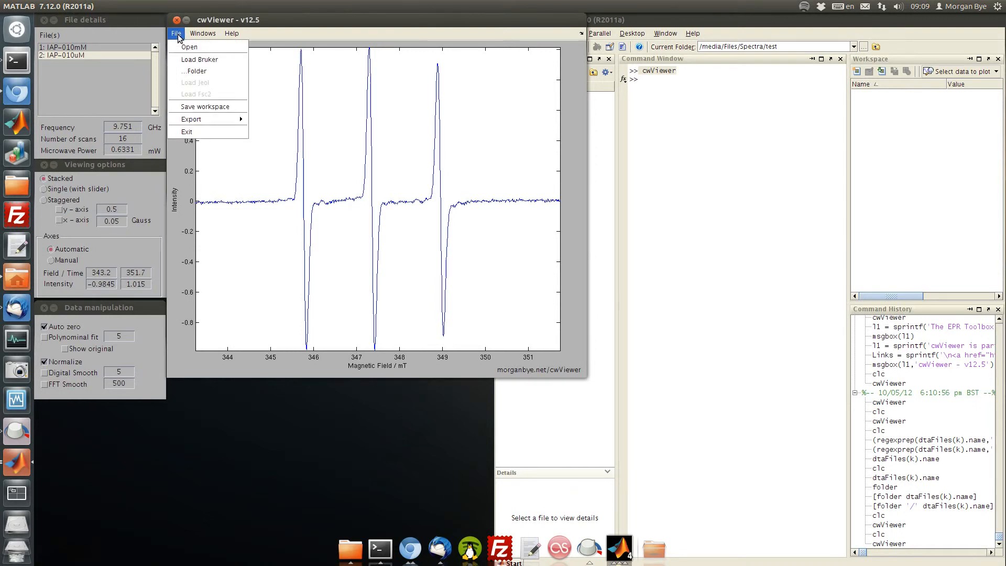
left_click(200, 73)
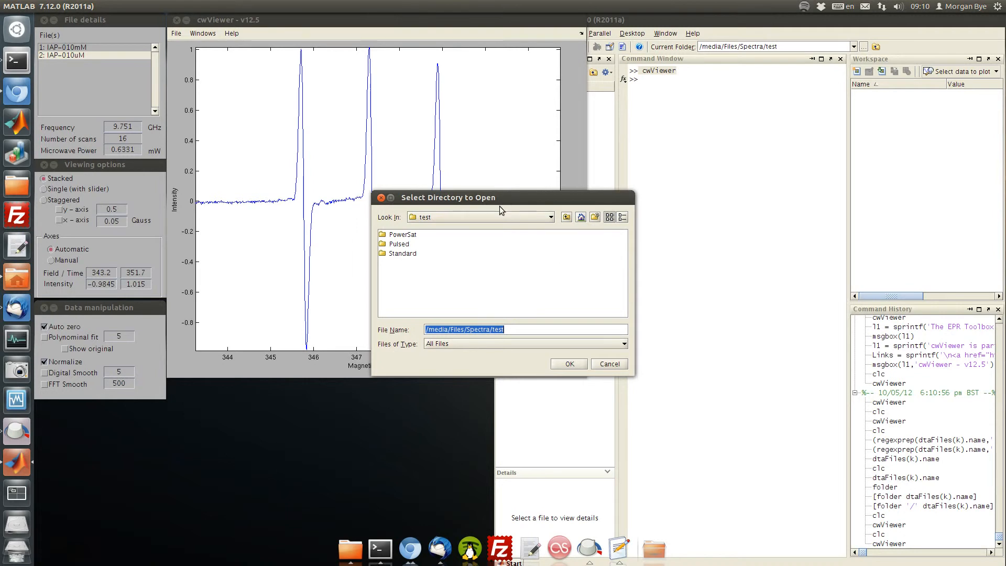
double_click(402, 254)
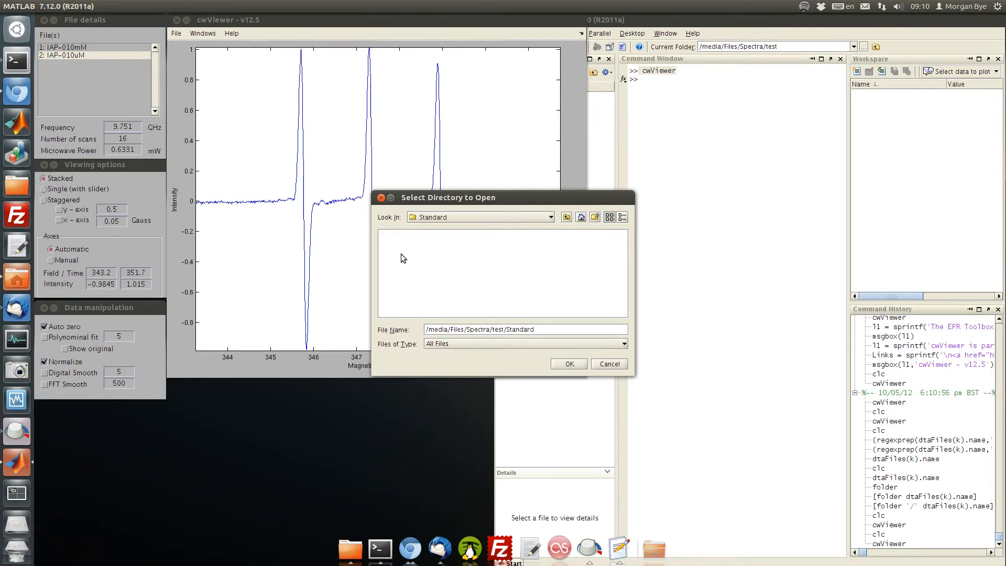
left_click(567, 364)
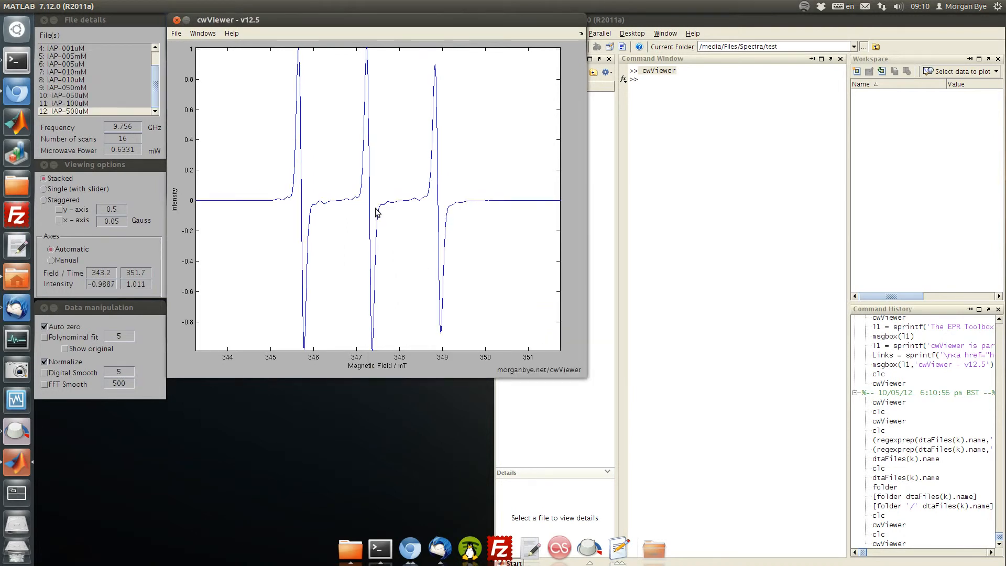
Examine the newly loaded spectra one by one, working back from IAP-100uM to IAP-005mM.
left_click_drag(156, 91, 156, 74)
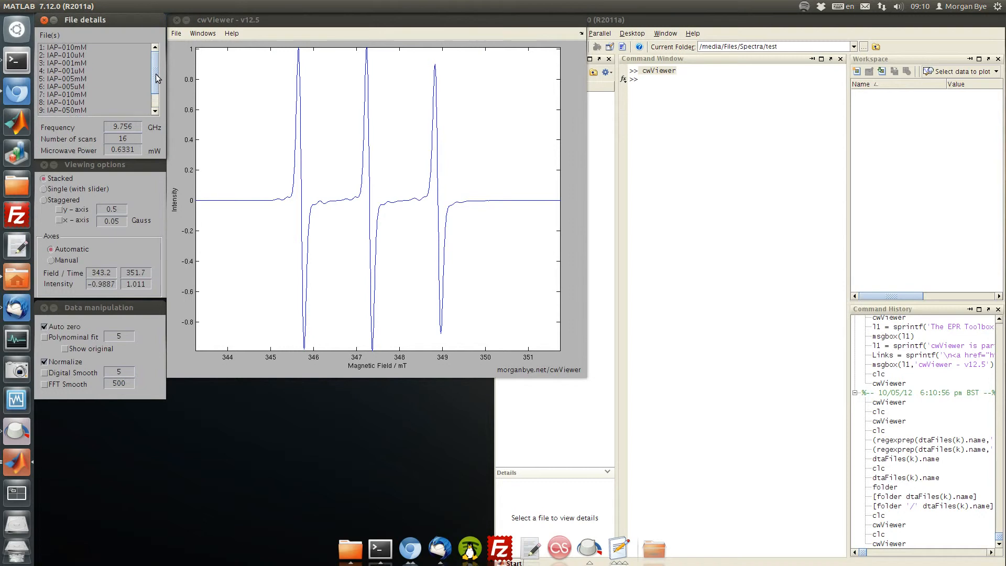
scroll(68, 79, "down", 1)
left_click(68, 103)
left_click(68, 94)
left_click(68, 87)
left_click(67, 72)
left_click(66, 64)
left_click(68, 55)
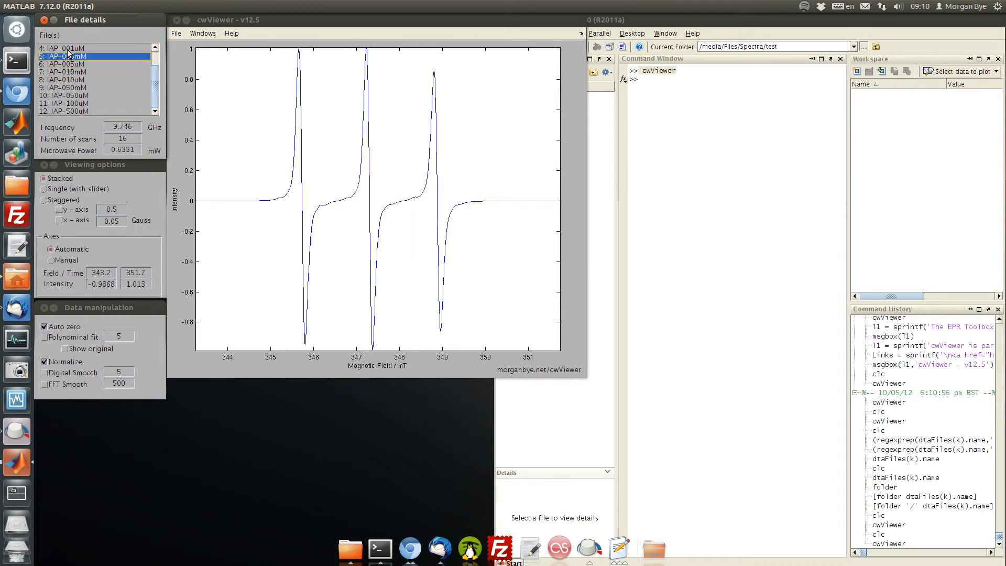
Compare the normalized spectra from IAP-010mM up to IAP-500uM and back to IAP-010mM.
left_click(68, 71)
left_click(69, 80)
left_click(72, 96)
left_click(75, 103)
left_click(77, 111)
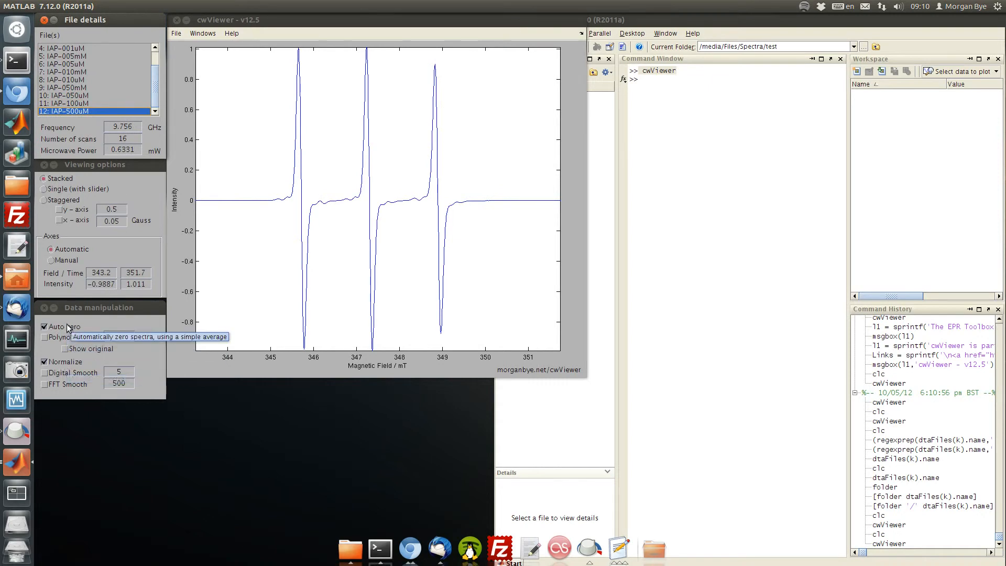
left_click(59, 103)
left_click(58, 96)
left_click(56, 88)
left_click(57, 80)
left_click(58, 70)
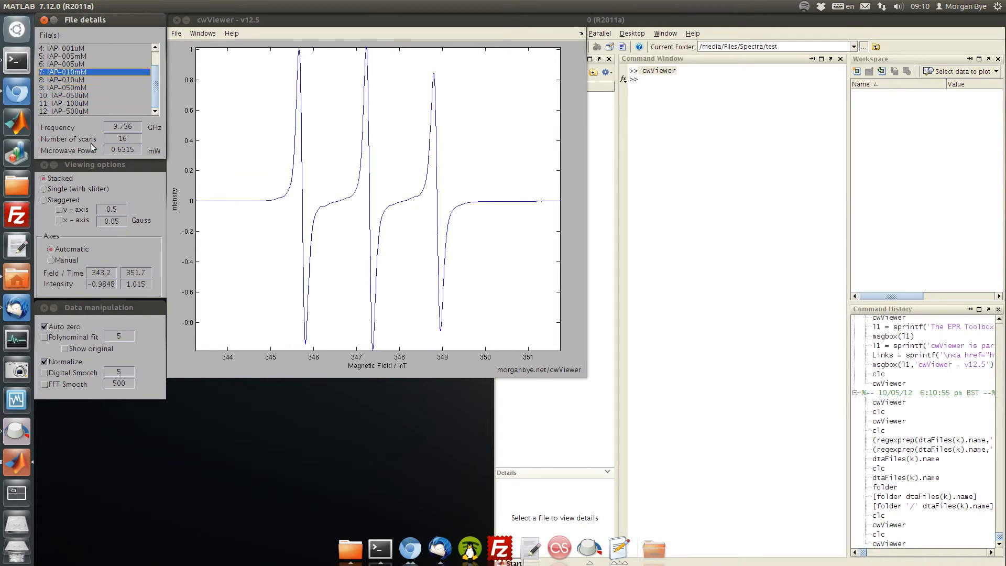
Disable Auto zero and Normalize, and compare the raw intensities of the spectra up to IAP-500uM, ending on IAP-010mM.
left_click(66, 327)
left_click(67, 362)
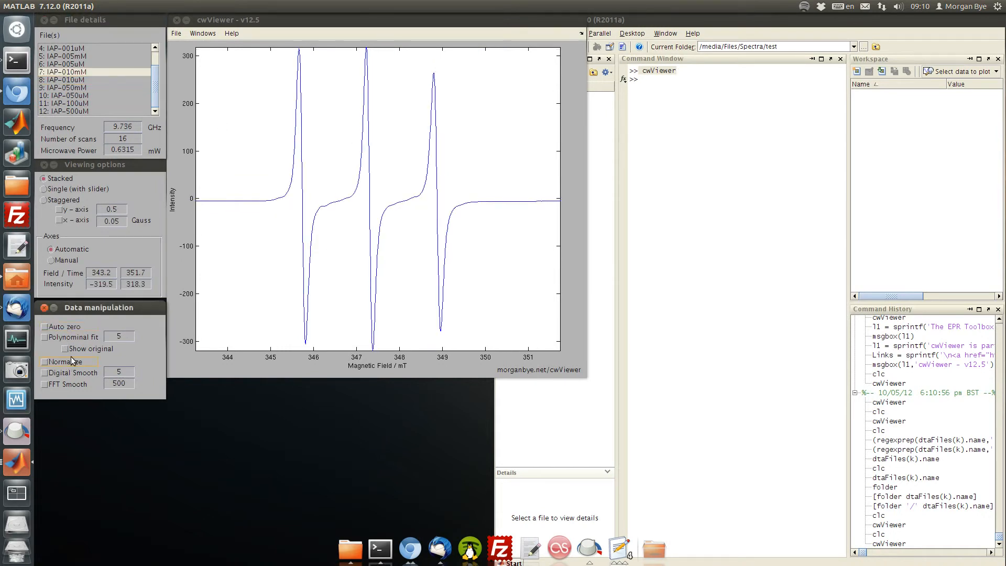
left_click(71, 80)
left_click(72, 96)
left_click(74, 103)
left_click(75, 111)
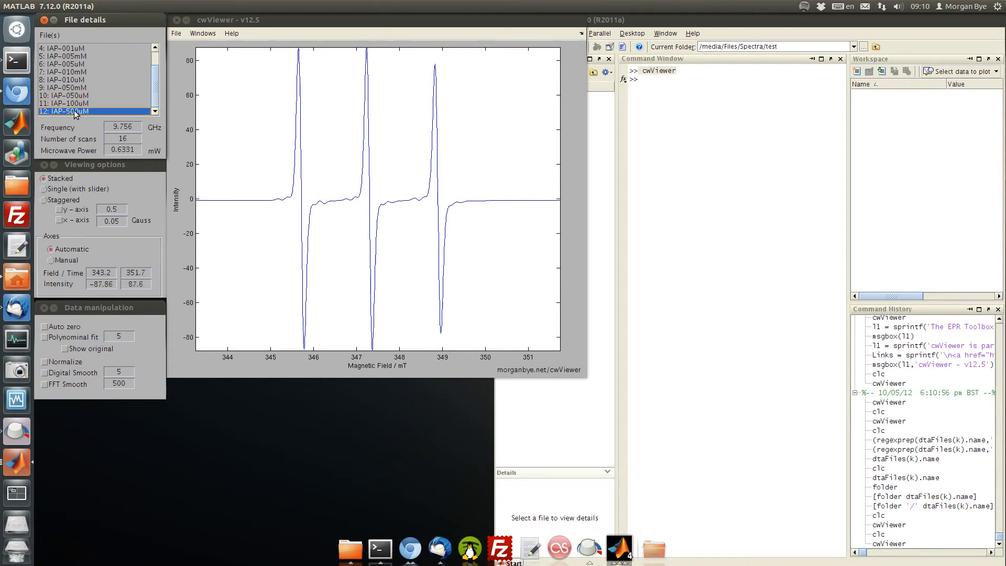
left_click(76, 71)
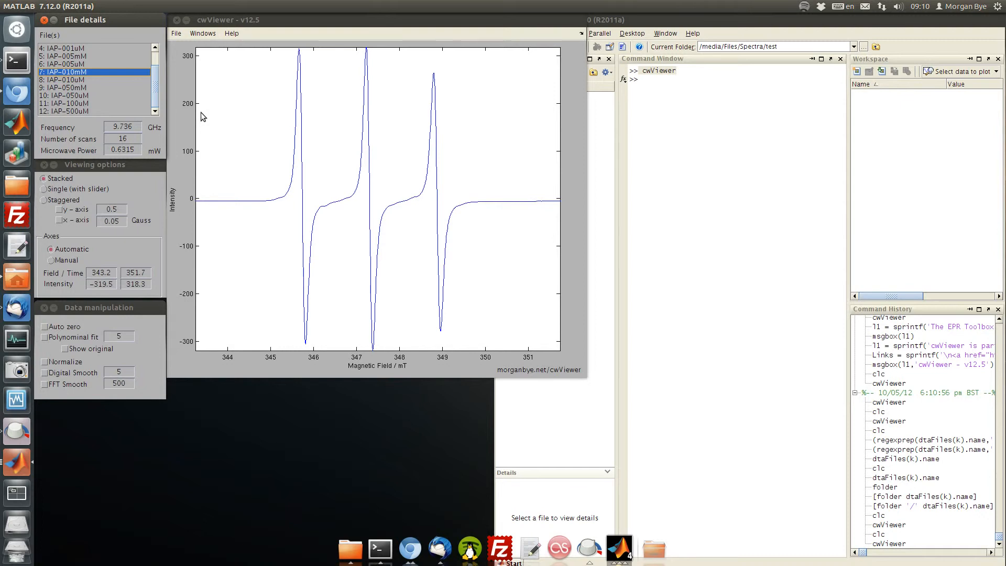
Load the Bruker file E9_S3C_PS_Oxy from the PowerSat folder.
left_click(180, 36)
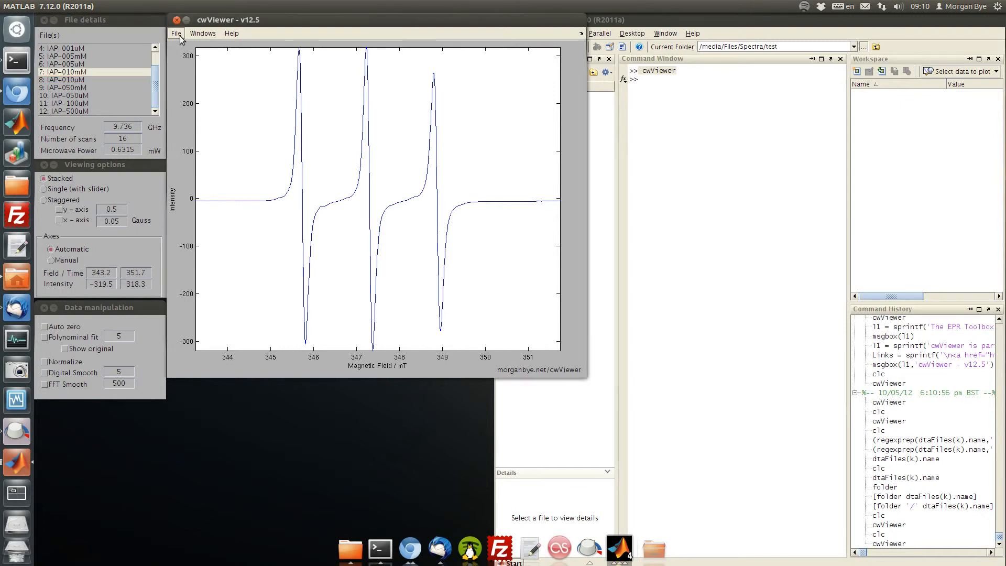
left_click(180, 35)
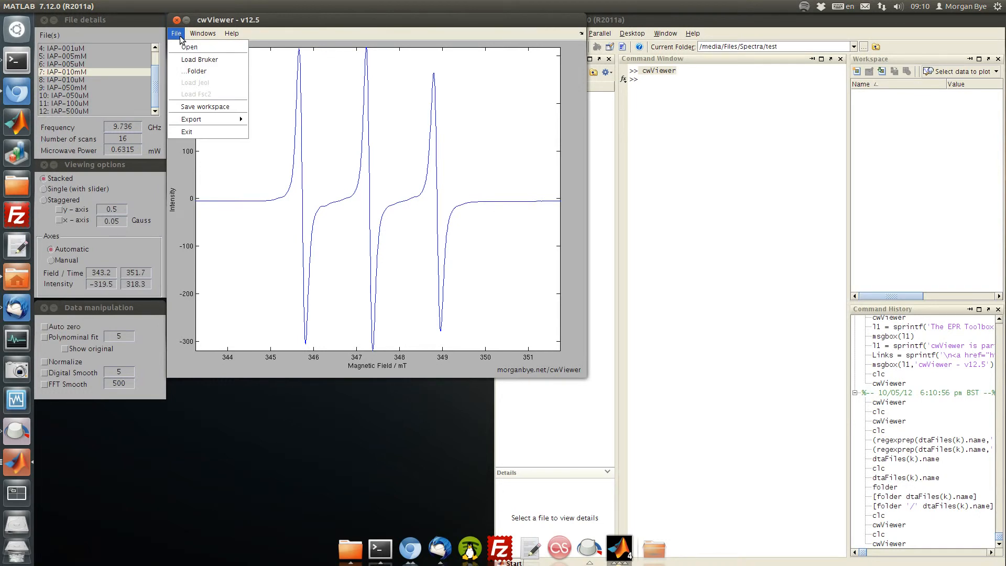
left_click(181, 35)
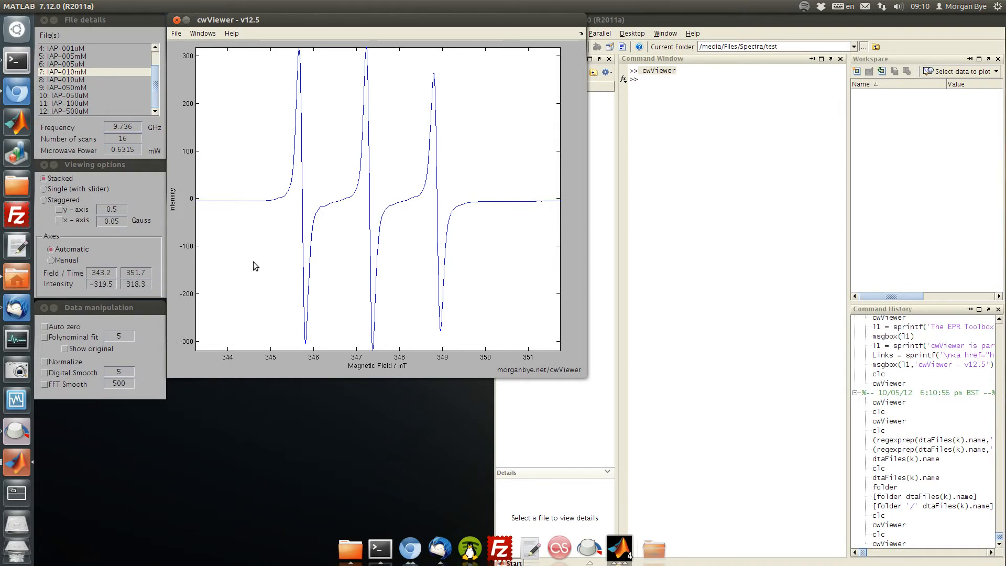
left_click(177, 33)
left_click(184, 61)
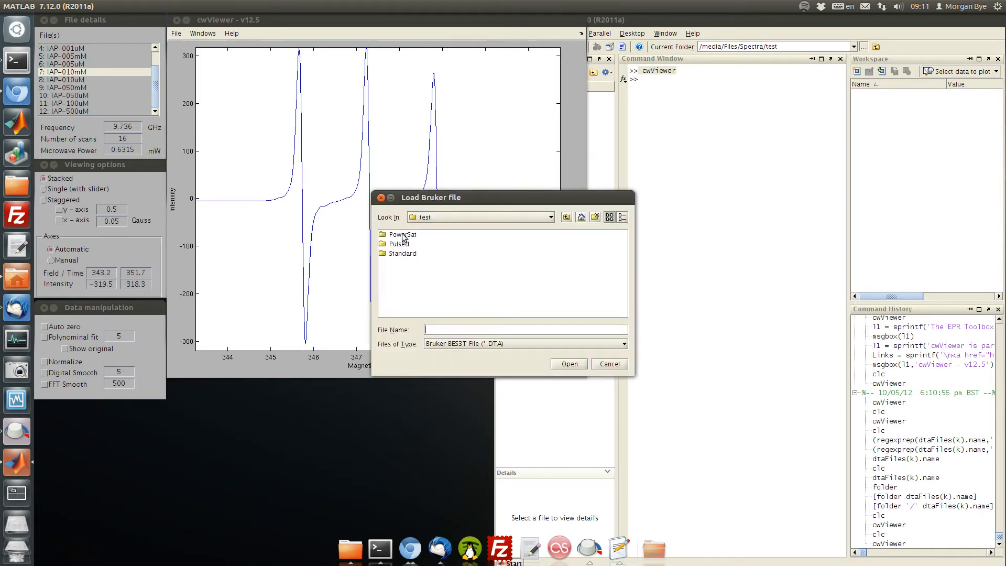
double_click(399, 235)
left_click(396, 235)
left_click(568, 364)
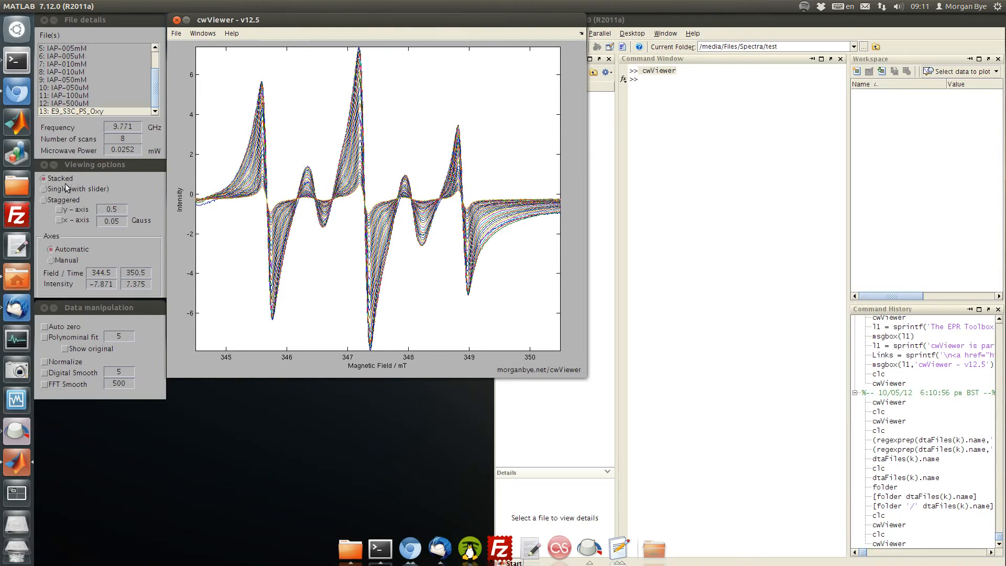
Enable Auto zero for the stacked power saturation spectra, and turn Normalize on and off to compare its effect.
left_click(70, 328)
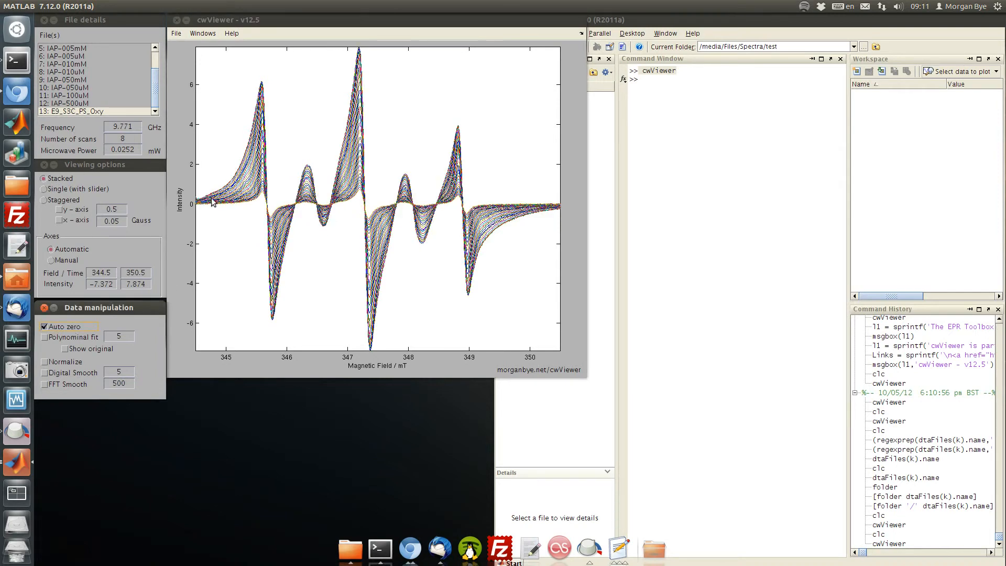
left_click(66, 327)
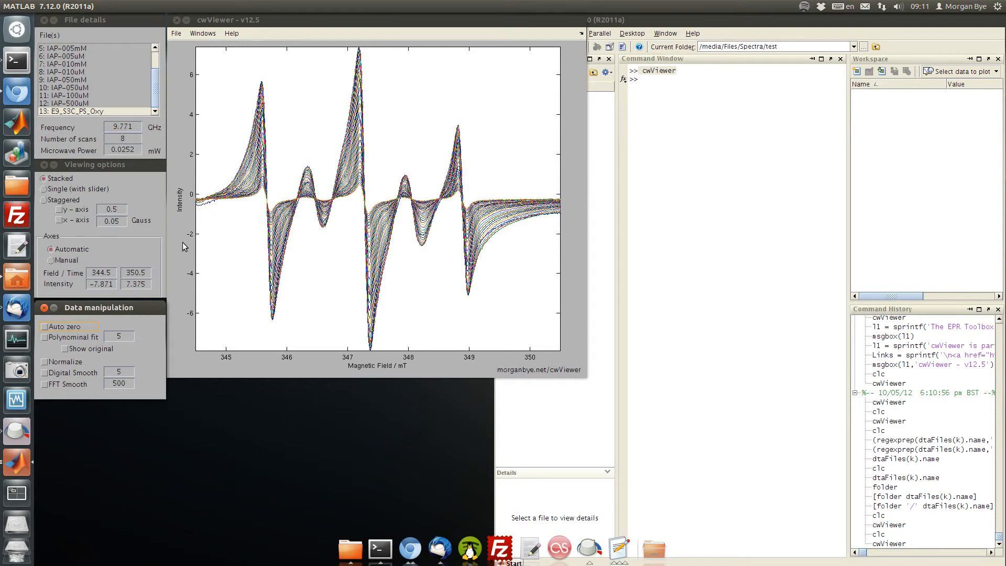
left_click(73, 327)
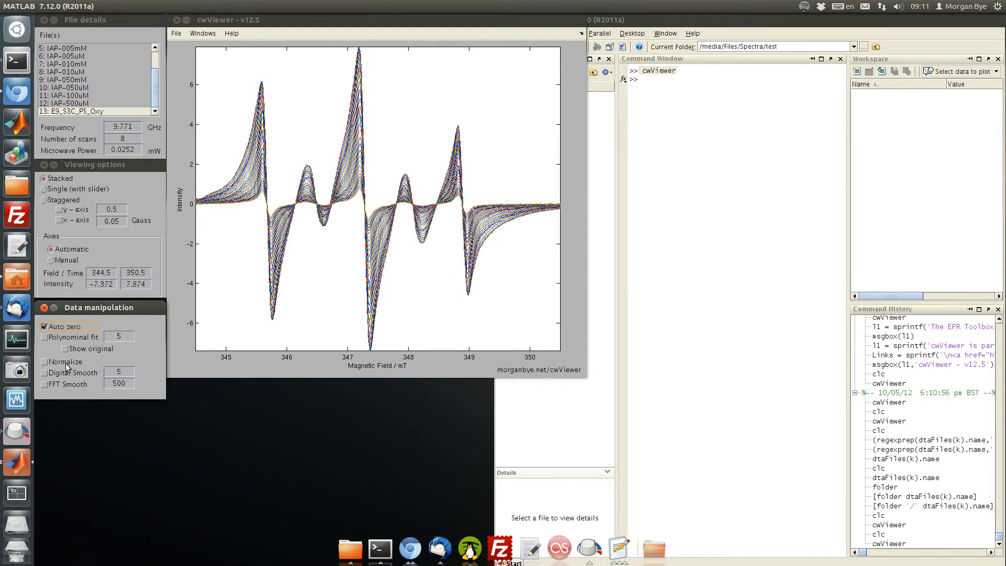
left_click(65, 362)
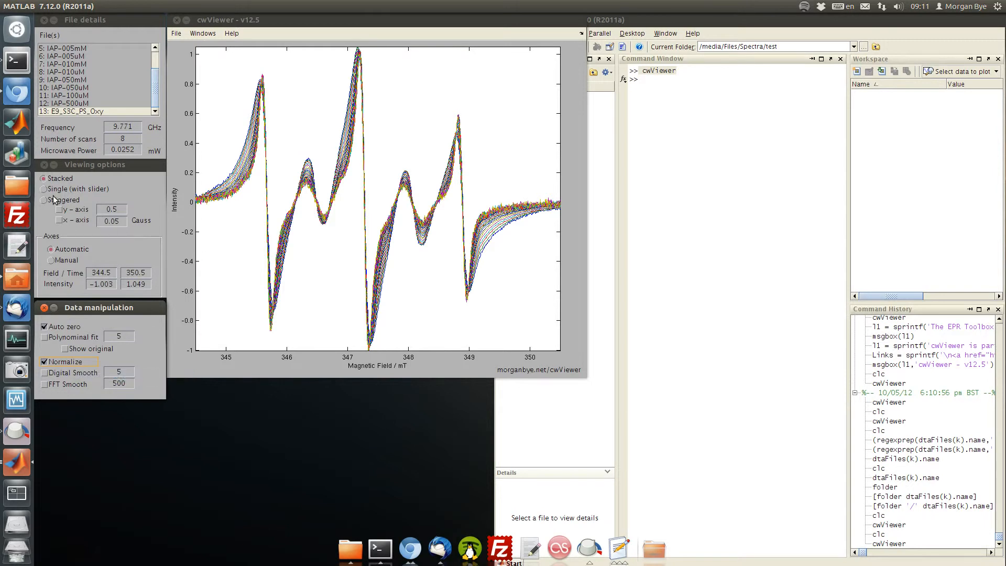
left_click(66, 361)
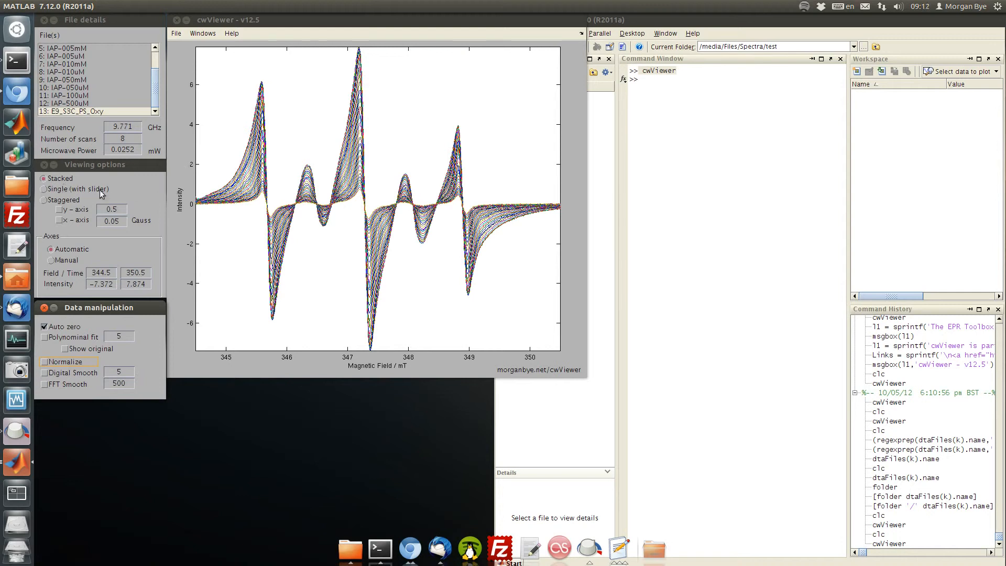
Switch the E9_S3C_PS_Oxy data to the single-spectrum view with slider and step through the series to its far end.
left_click(54, 190)
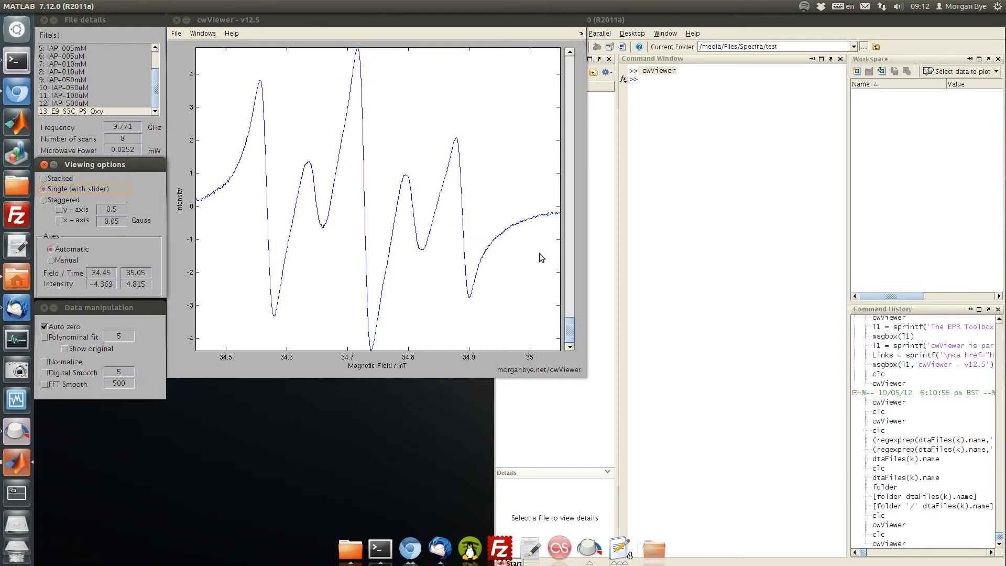
left_click(570, 76)
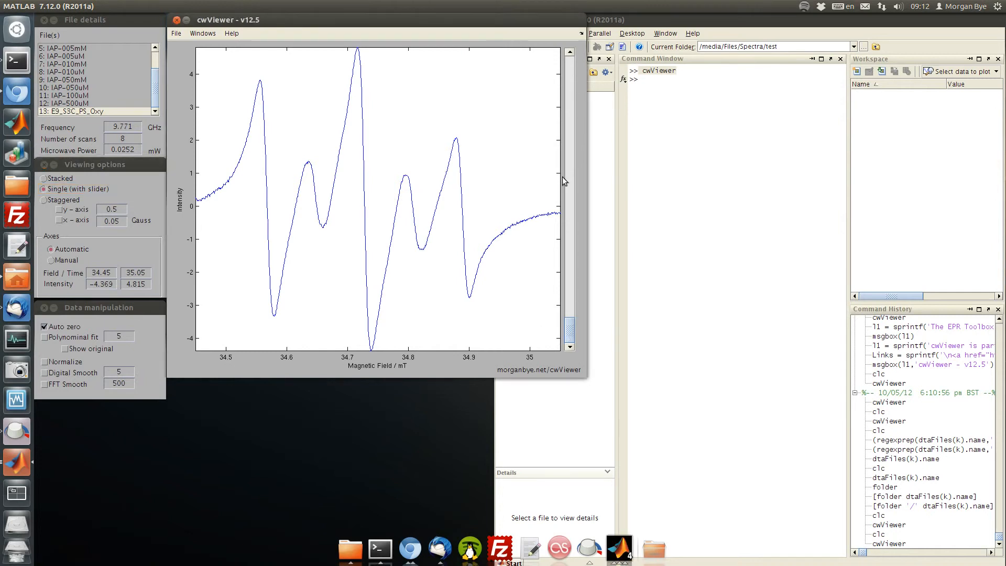
left_click(569, 290)
left_click(570, 278)
left_click(570, 233)
left_click(568, 203)
left_click(569, 205)
left_click(570, 178)
left_click(570, 152)
left_click(570, 126)
left_click(571, 95)
left_click(571, 76)
Step back through the individual power saturation spectra to the starting spectrum of the series.
left_click(568, 120)
left_click(569, 121)
left_click(569, 150)
left_click(569, 175)
left_click(569, 202)
left_click(570, 228)
left_click(571, 254)
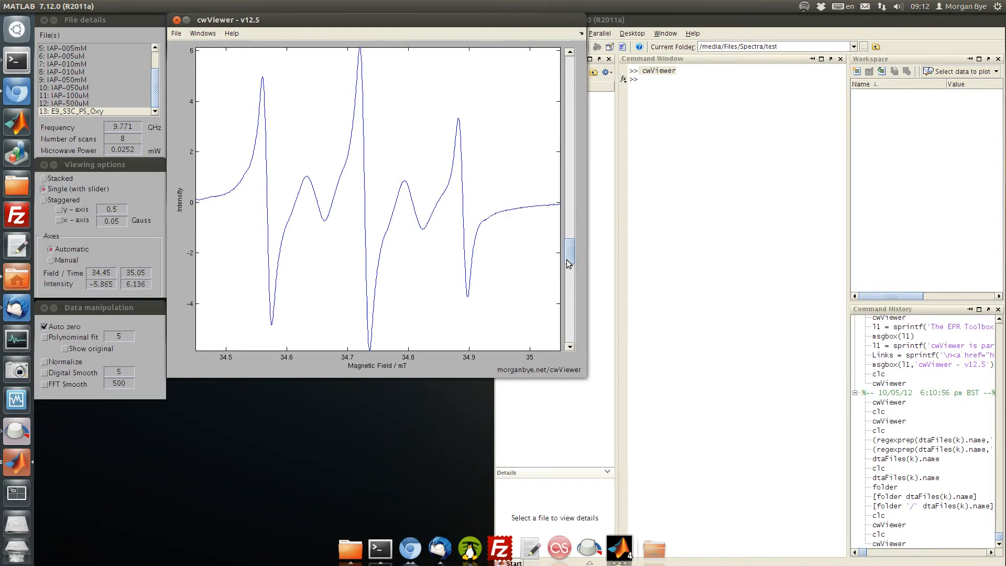
left_click(571, 286)
left_click(569, 330)
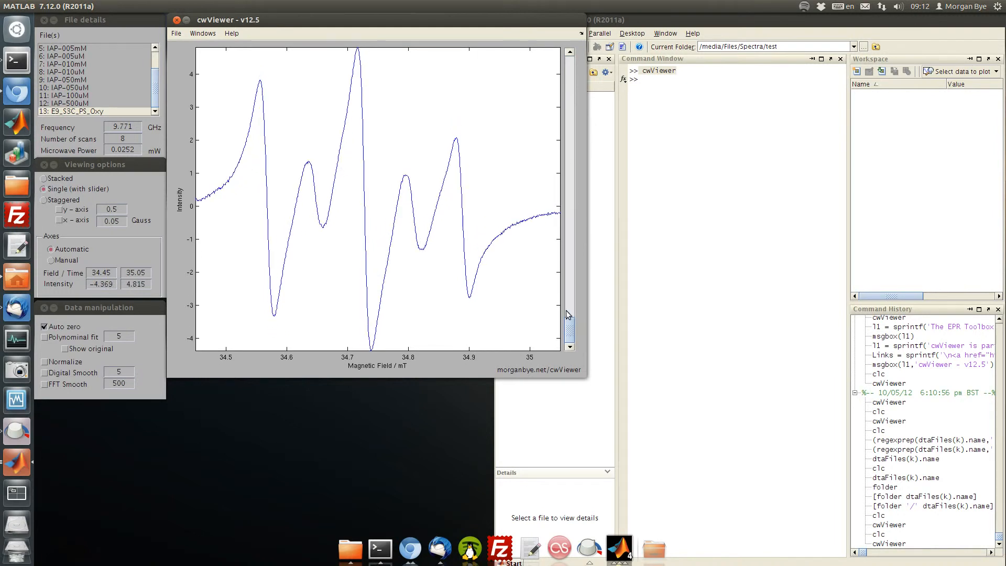
Examine the first half of the power saturation series again, stepping forward to the middle and partway back.
left_click(570, 281)
left_click(570, 259)
left_click(570, 236)
left_click(565, 205)
left_click(572, 193)
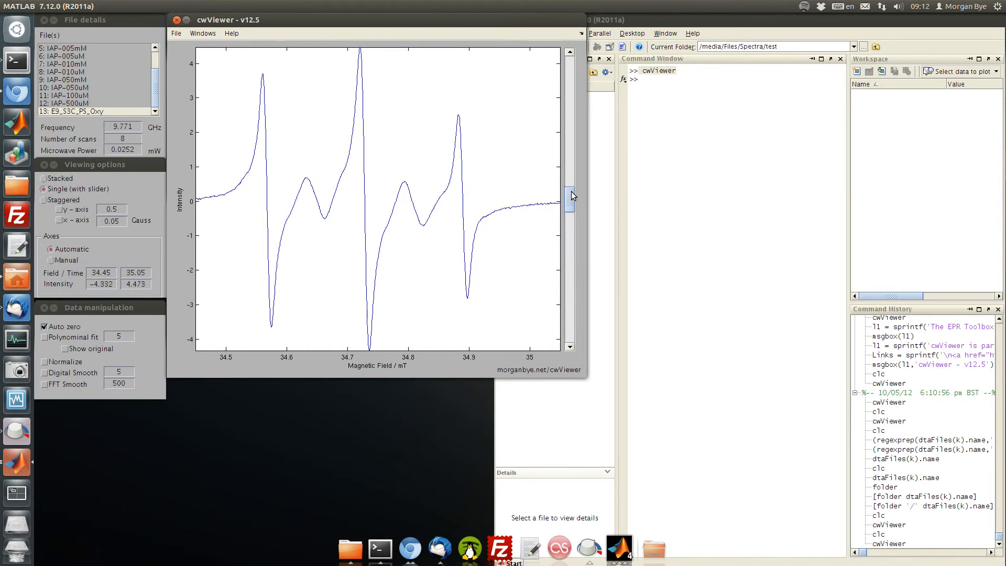
left_click(573, 169)
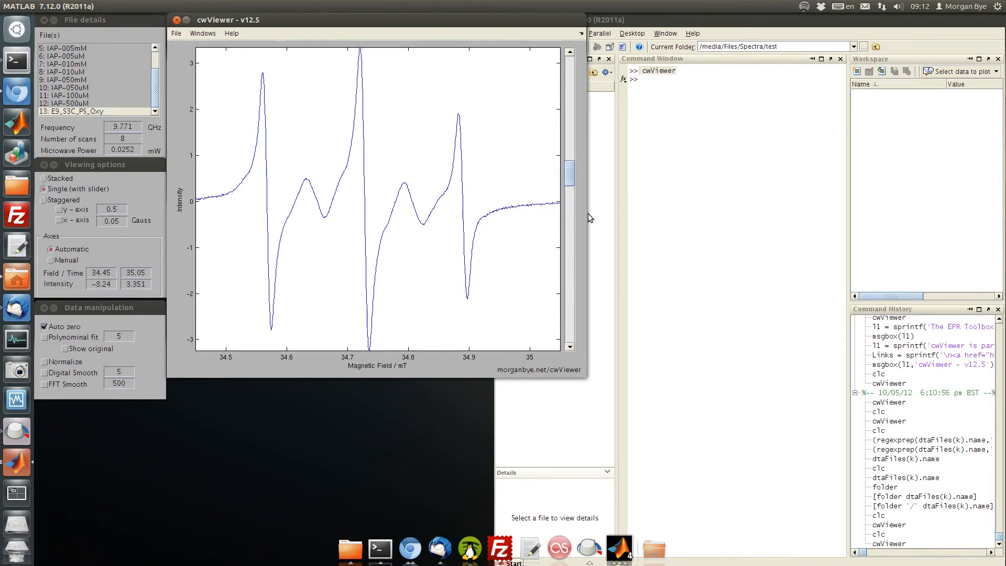
left_click(570, 223)
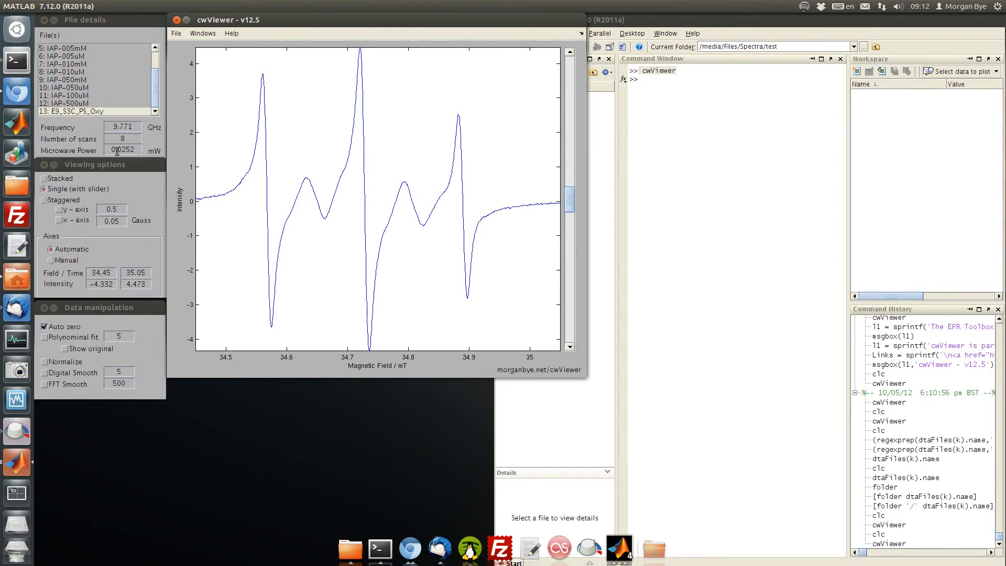
left_click(573, 235)
left_click(571, 261)
left_click(570, 286)
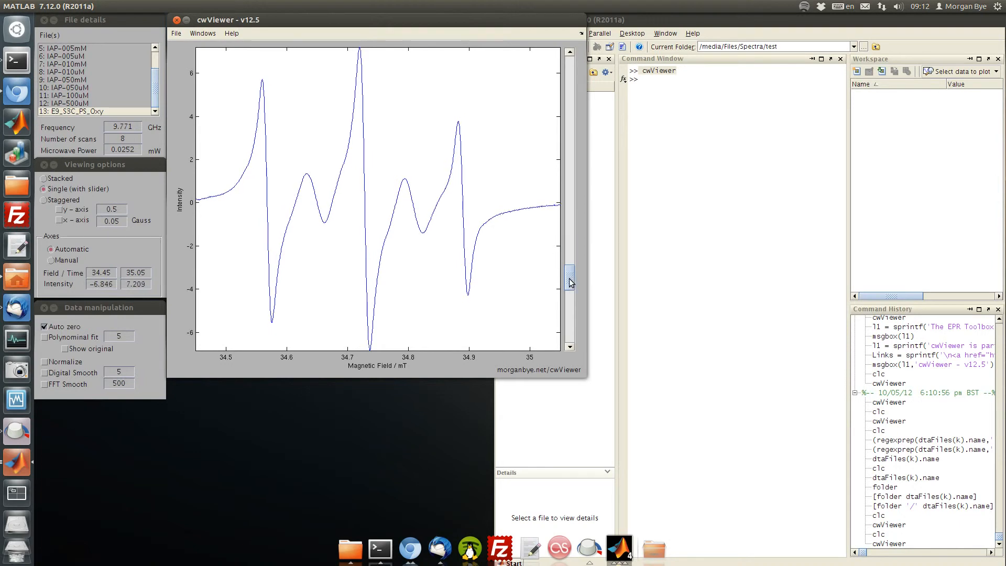
Step forward to the far end of the power saturation series and return to the stacked view.
left_click(570, 304)
left_click(572, 324)
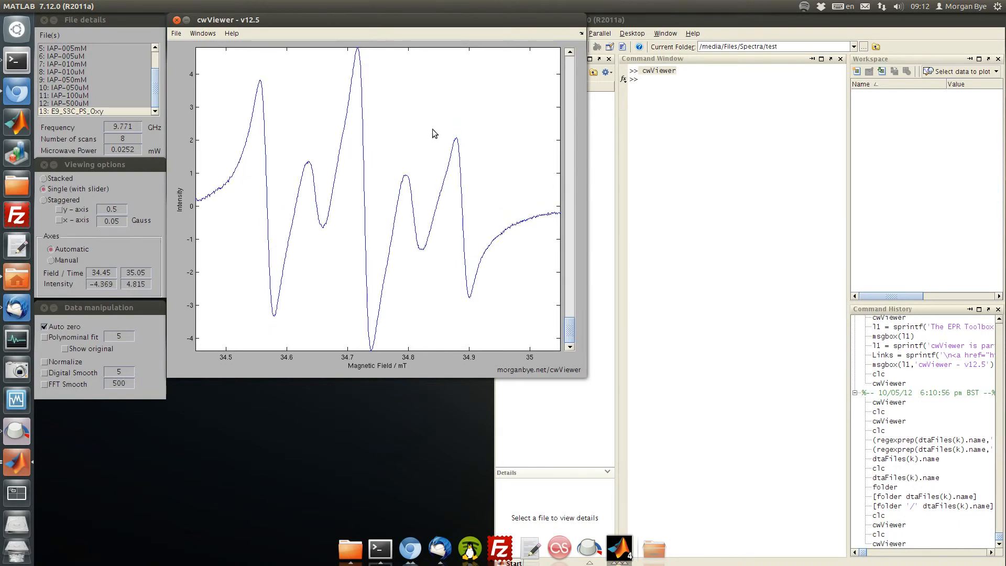
left_click(63, 181)
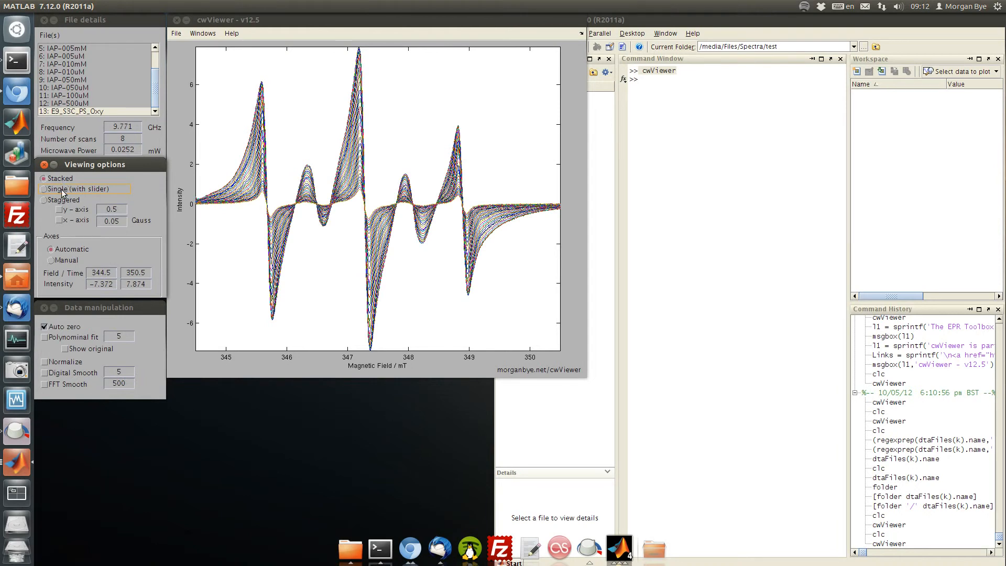
Switch the power saturation spectra to the staggered view with a y-axis offset of 0.75.
left_click(62, 203)
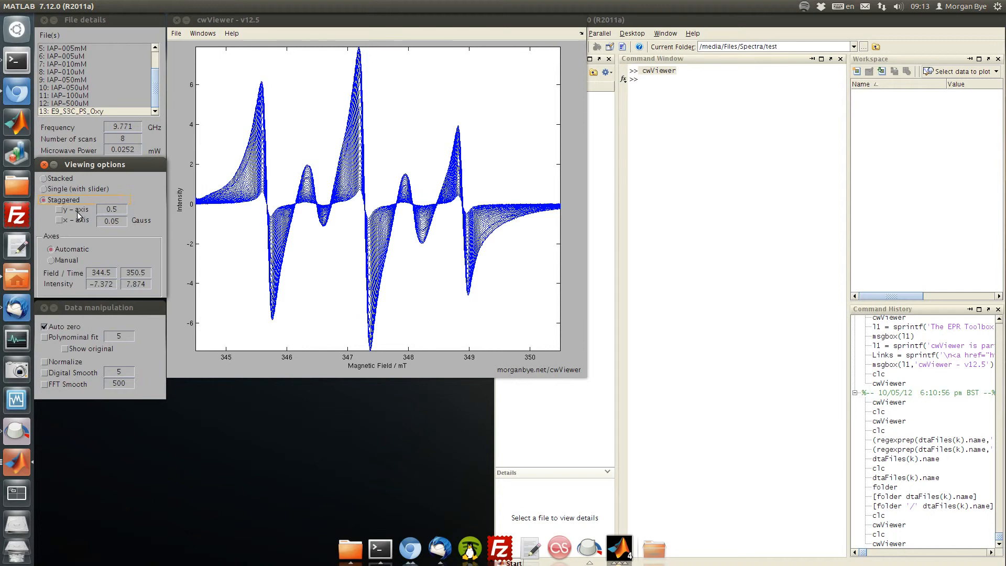
left_click(59, 210)
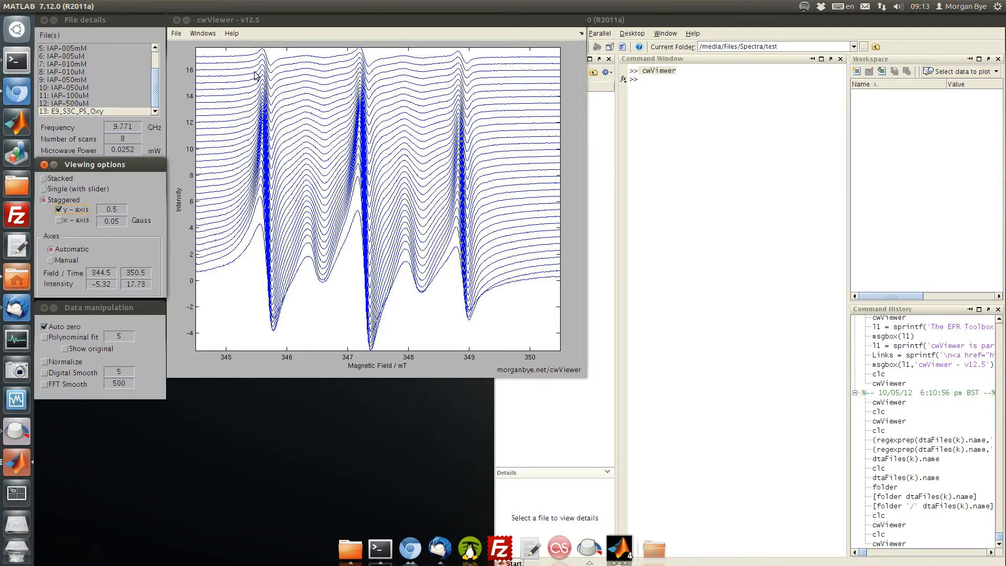
left_click_drag(108, 208, 129, 208)
type("0.75")
key("Return")
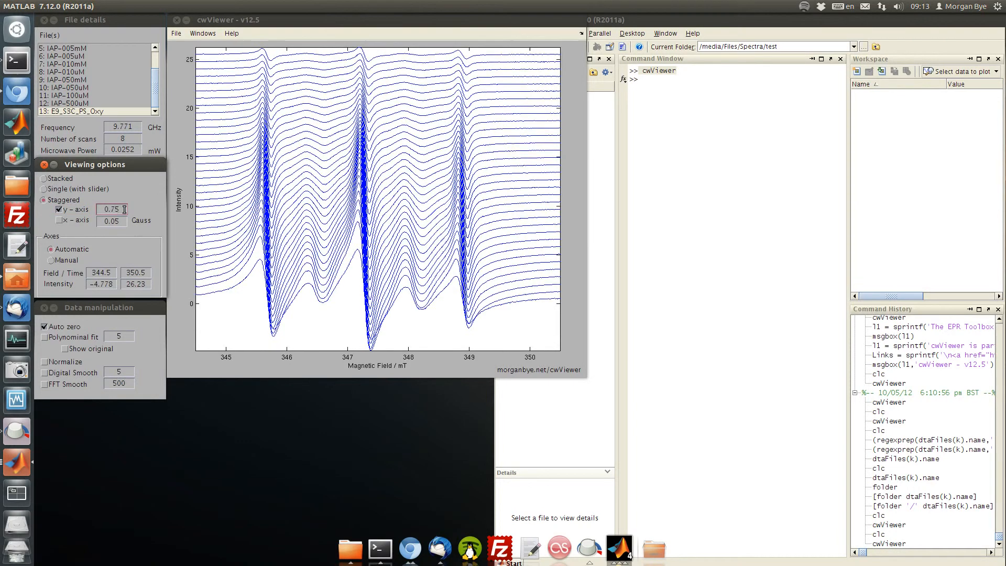
Try a y-axis offset of 1.0, increase it to 1.5, and turn on the x-axis offset for the staggered spectra.
left_click_drag(123, 209, 98, 206)
type("1.0")
key("Return")
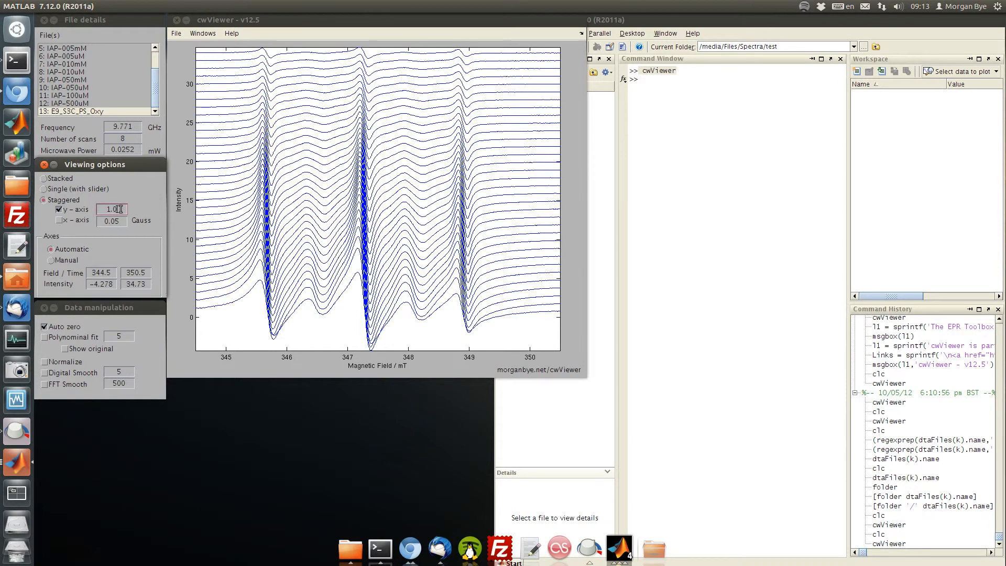
left_click_drag(125, 209, 101, 211)
key("BackSpace")
type("1.5")
key("Return")
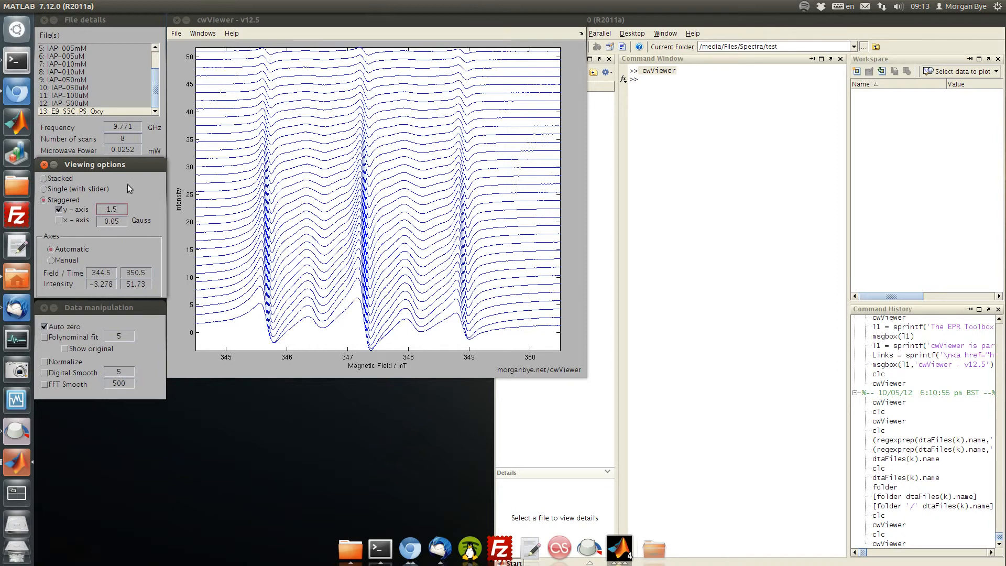
left_click(59, 221)
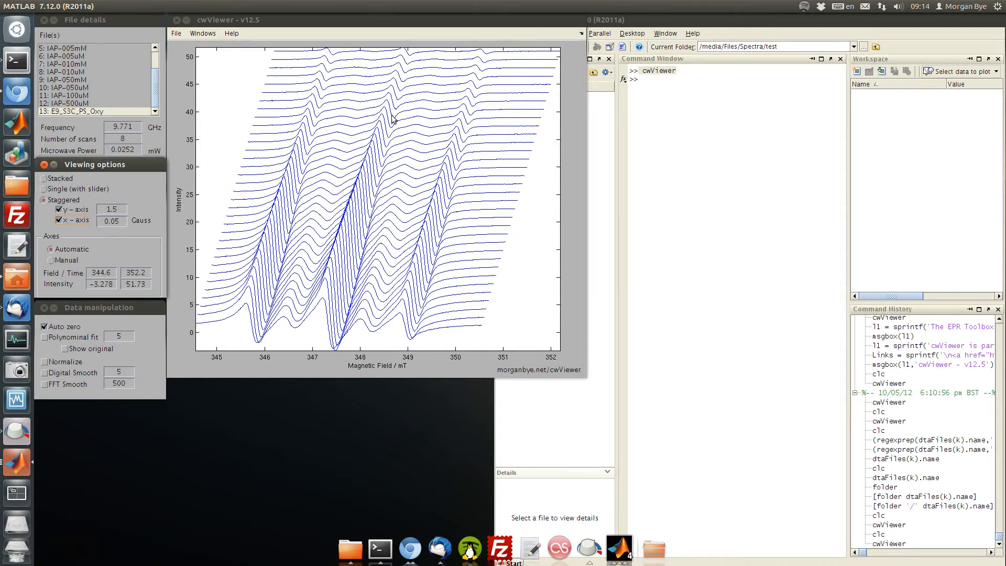
Change the axes to manual scaling and set the intensity range from -5 to 55.
left_click(63, 260)
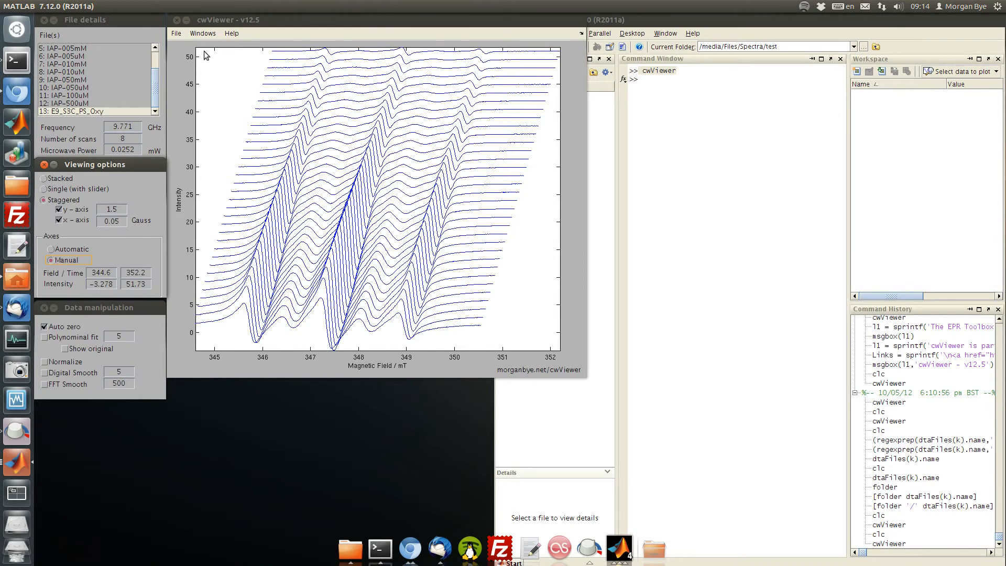
double_click(135, 280)
type("55")
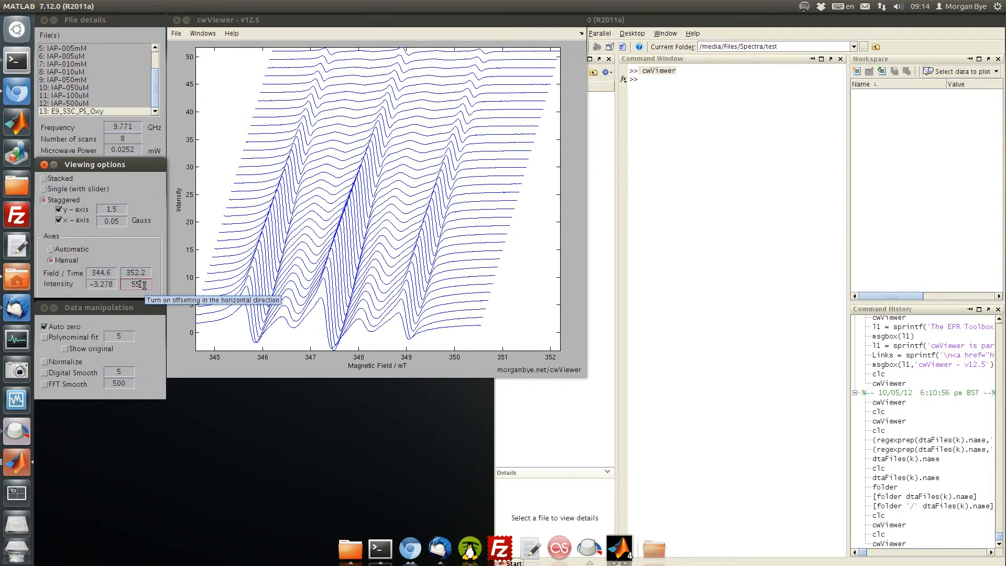
key("Return")
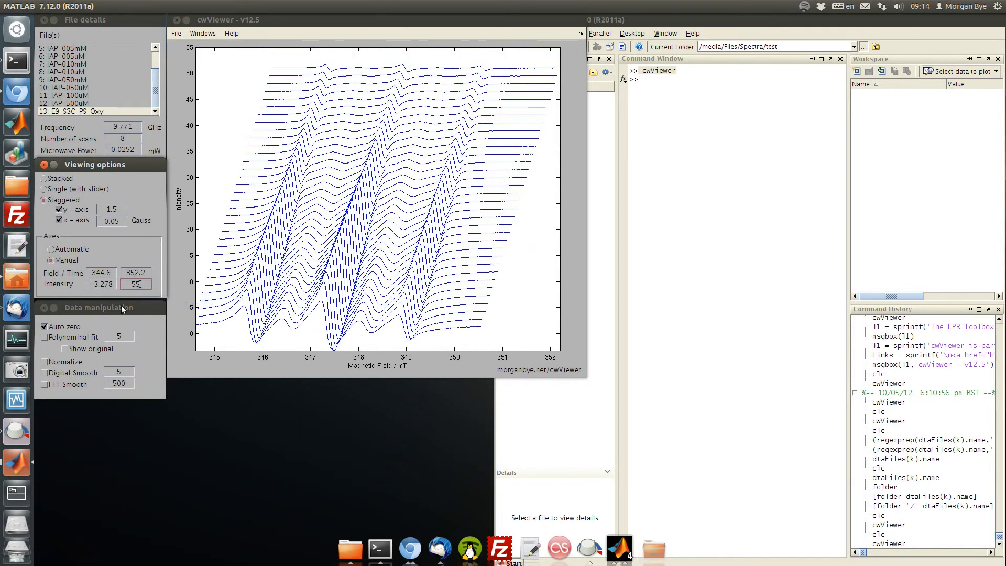
double_click(111, 283)
type("-5")
key("Return")
Try a lower field limit of 340, and set the field range from 344 to 353.
double_click(90, 272)
type("340")
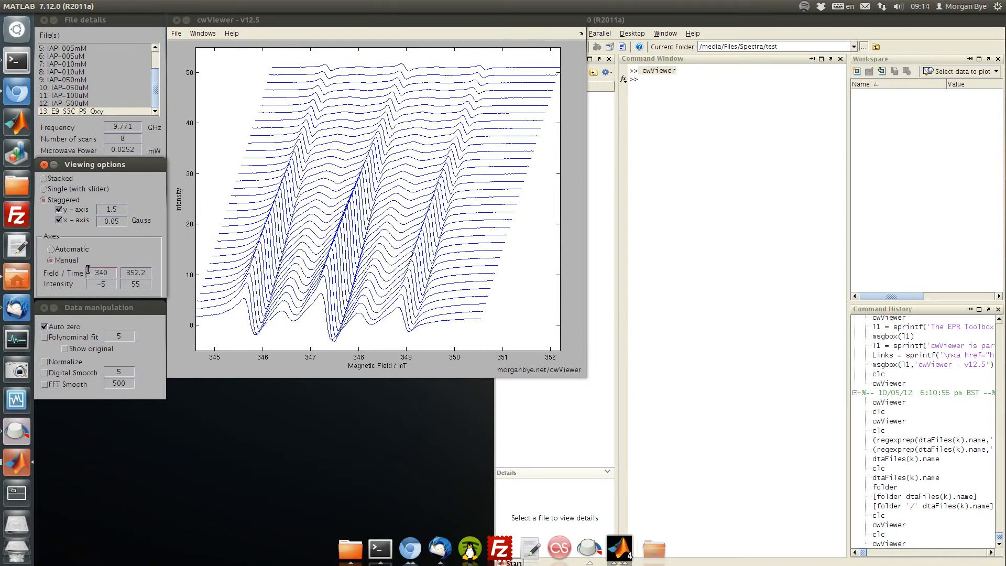
key("Return")
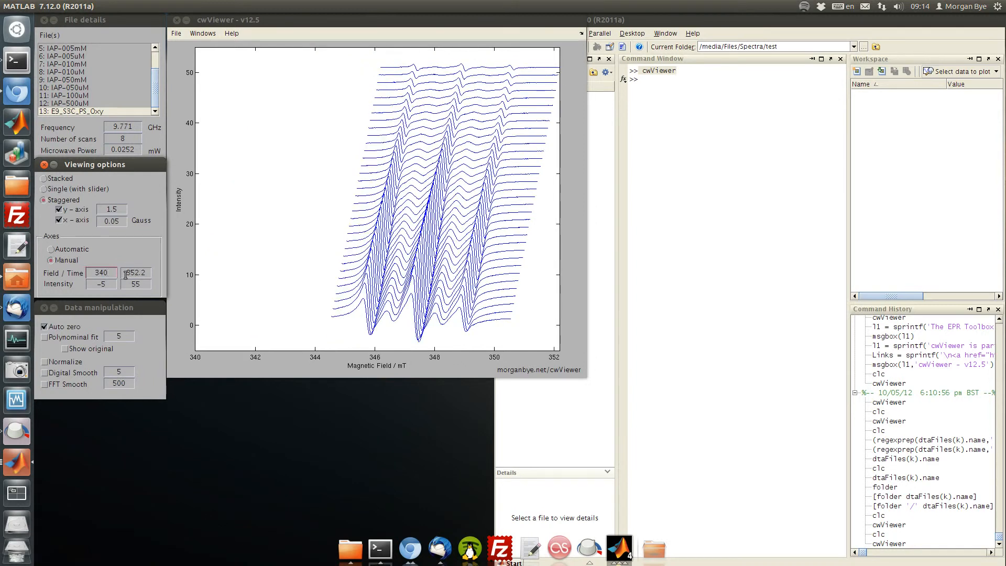
key("BackSpace")
key("BackSpace")
key("BackSpace")
type("344")
key("Return")
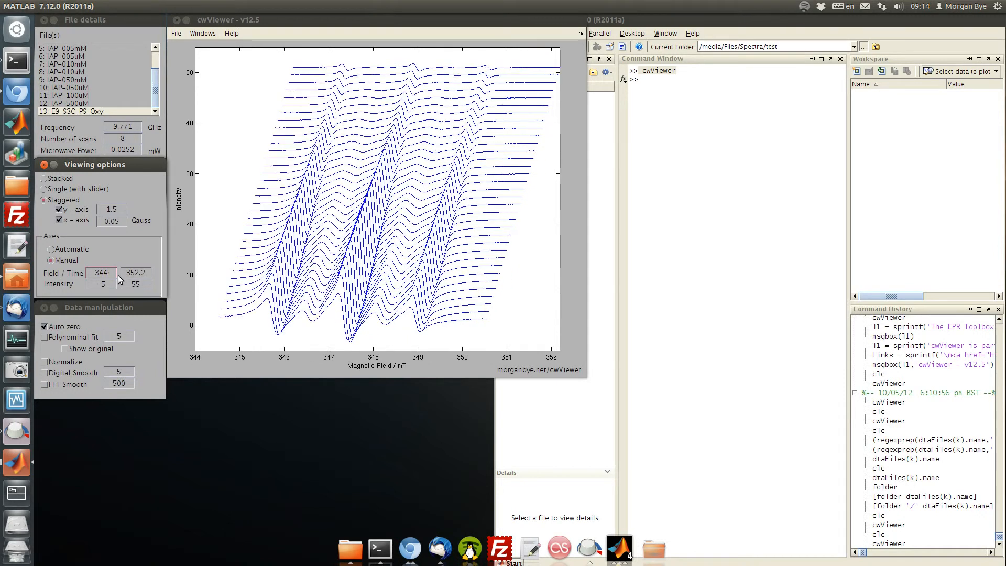
left_click_drag(134, 272, 147, 272)
type("353")
key("Return")
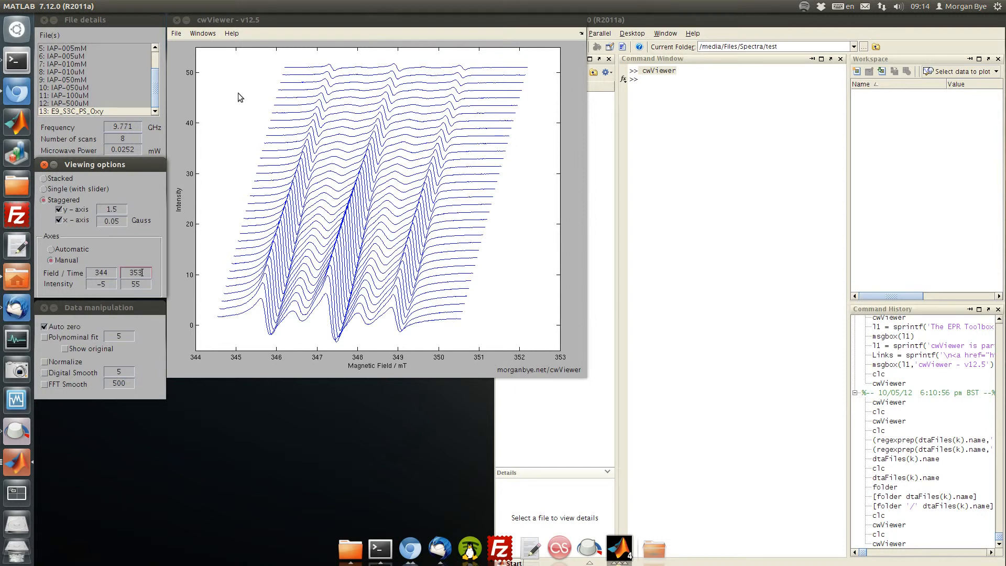
Examine the file types offered for exporting the plot as an image, and cancel the export.
left_click(176, 33)
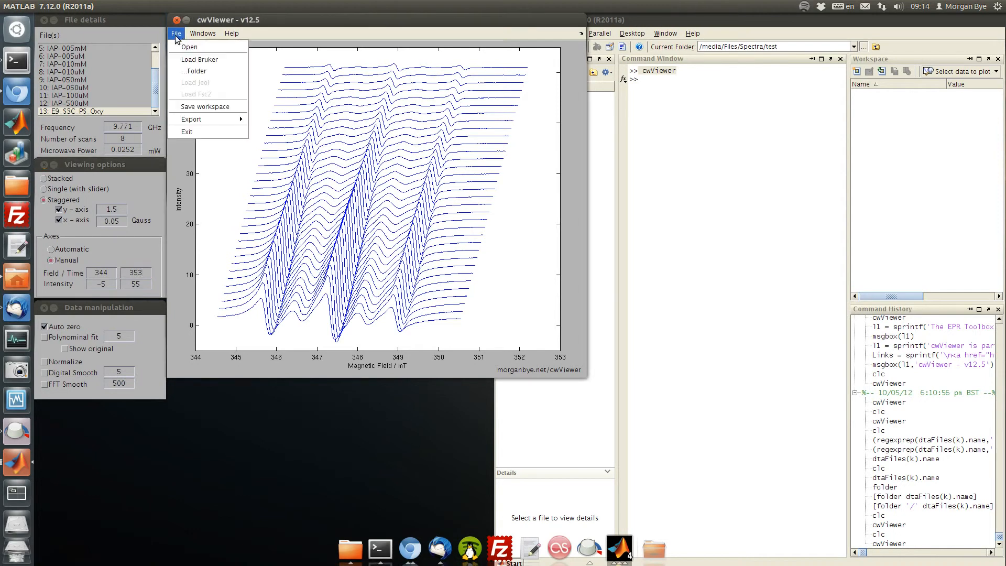
mouse_move(198, 122)
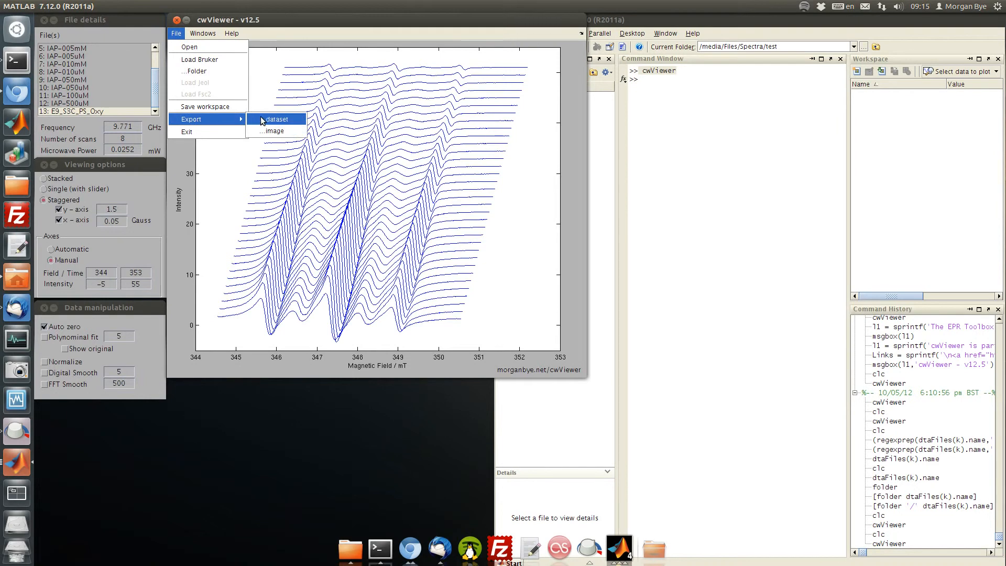
left_click(269, 131)
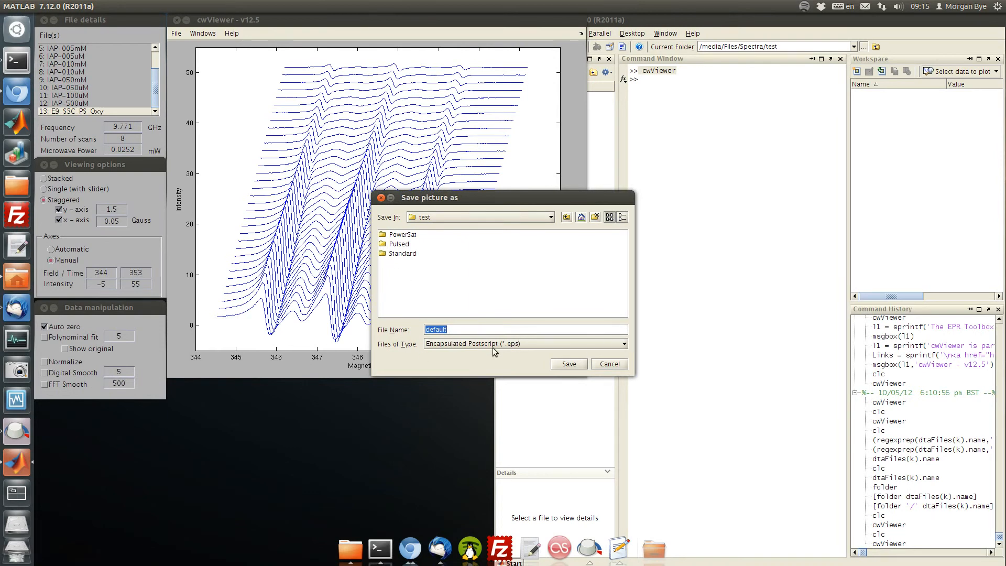
left_click(528, 344)
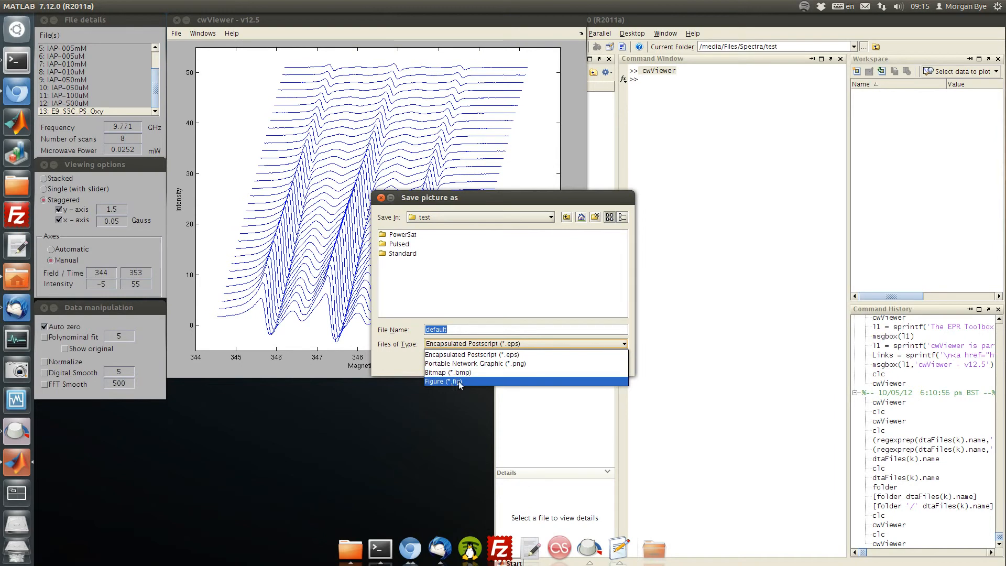
left_click(524, 354)
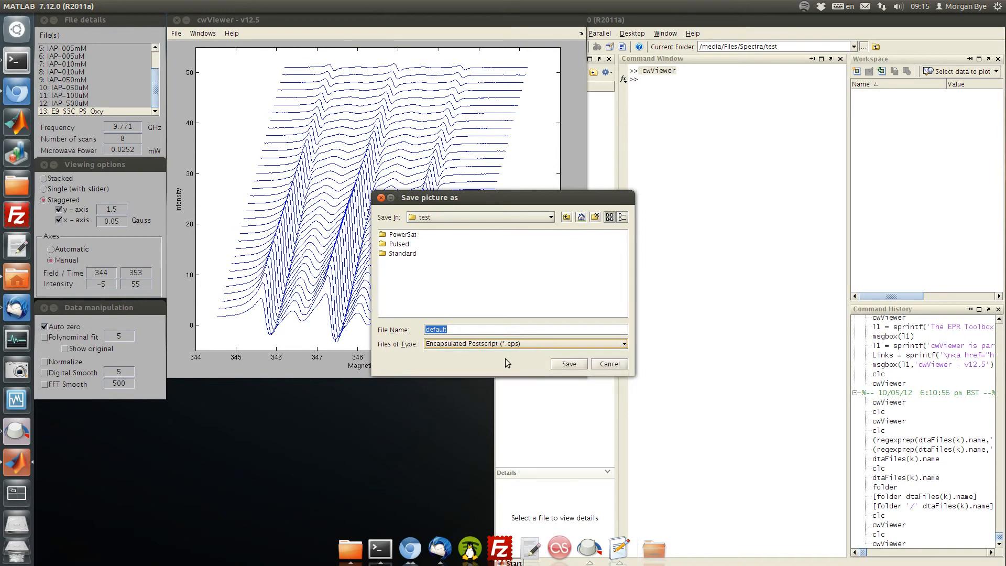
left_click(603, 366)
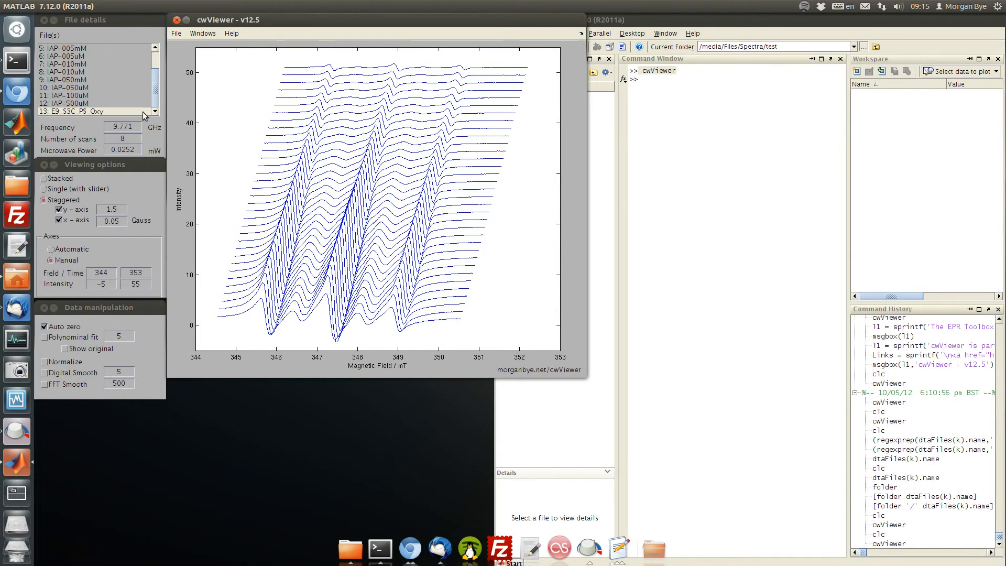
Display the IAP-500uM spectrum with automatic axes and normalize it.
left_click(83, 104)
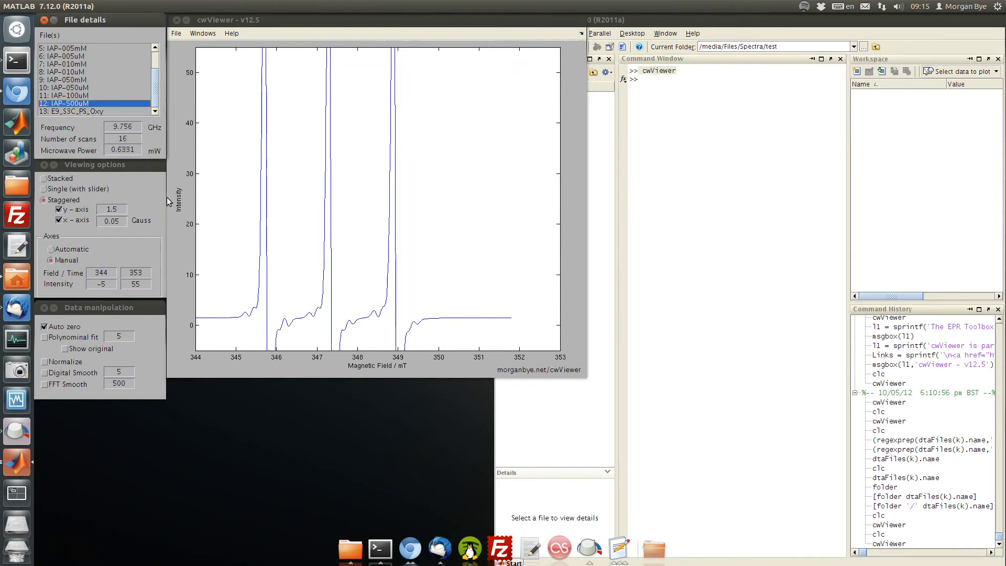
left_click(65, 249)
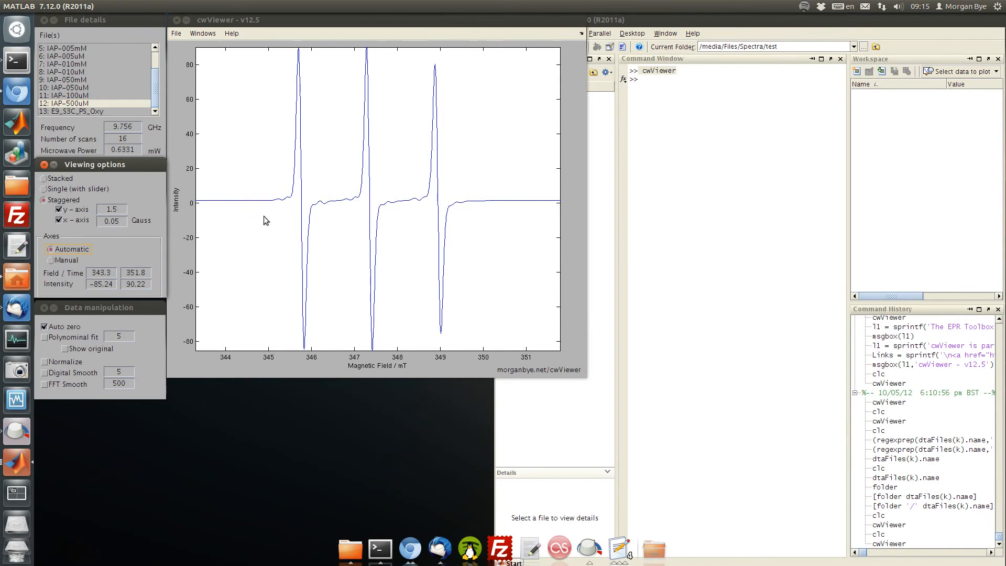
left_click(69, 362)
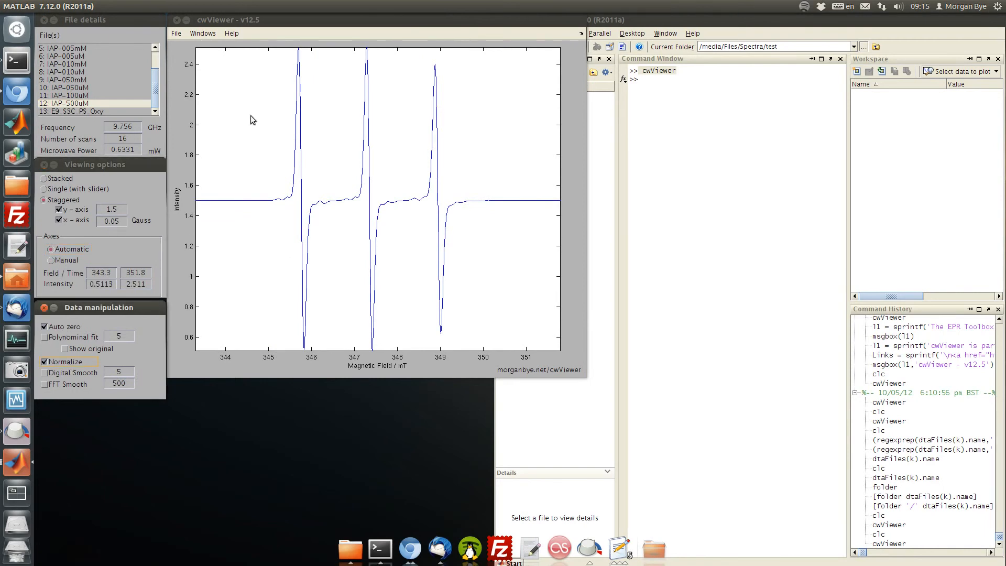
Export the IAP-500uM dataset as a comma-separated value file named test in the test folder.
left_click(180, 33)
left_click(181, 33)
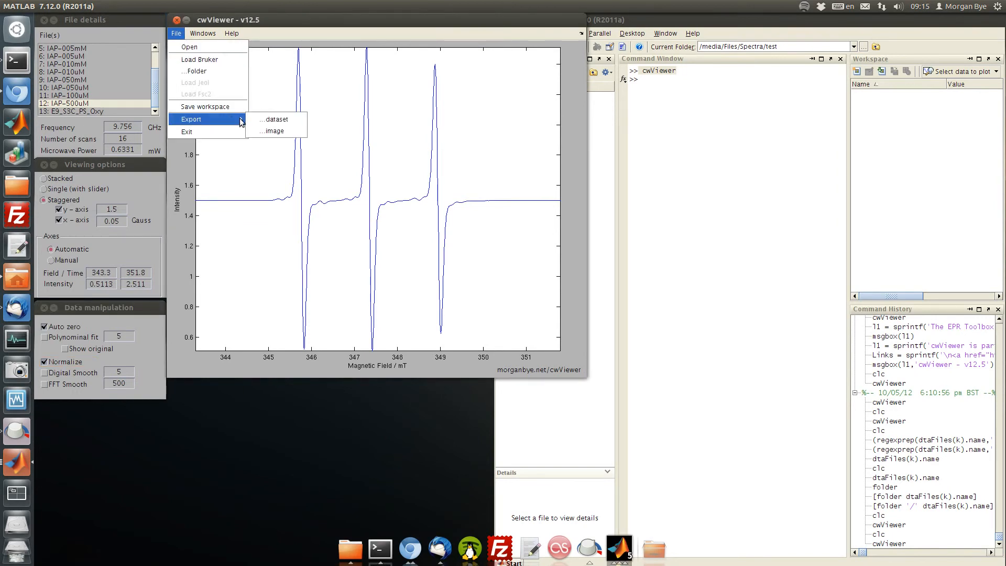
left_click(257, 120)
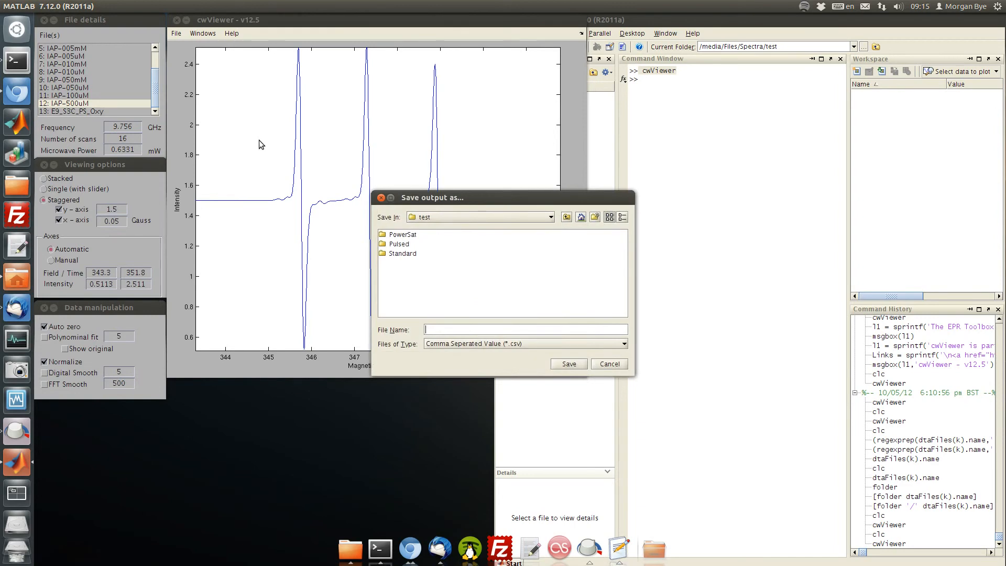
left_click(457, 347)
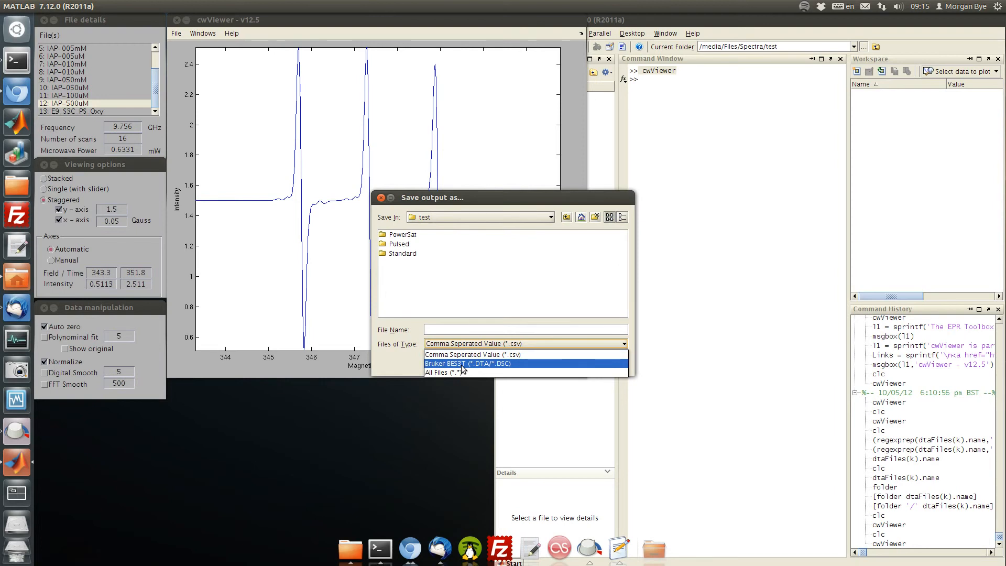
left_click(495, 354)
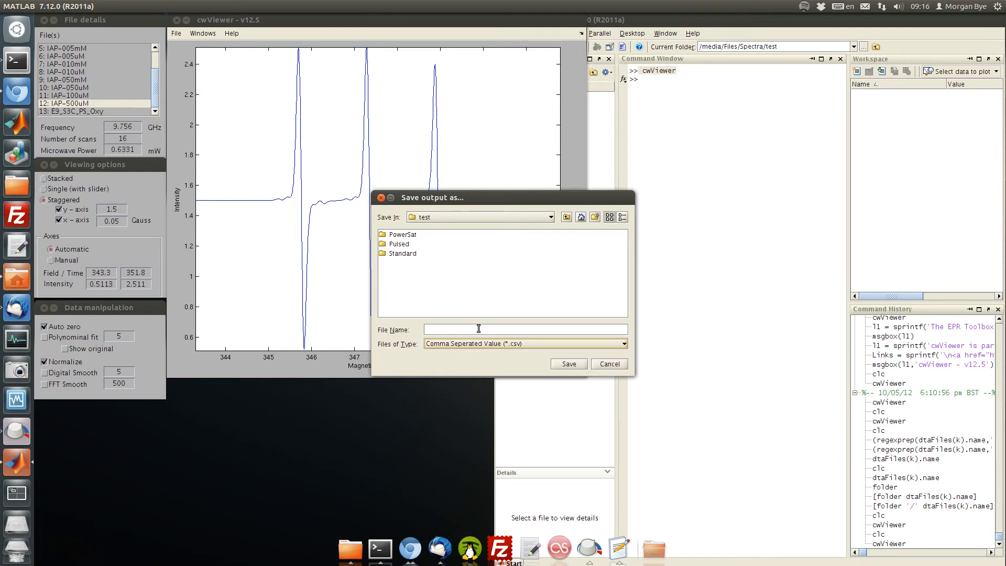
left_click(479, 327)
left_click(495, 344)
left_click(495, 347)
left_click(492, 327)
type("out")
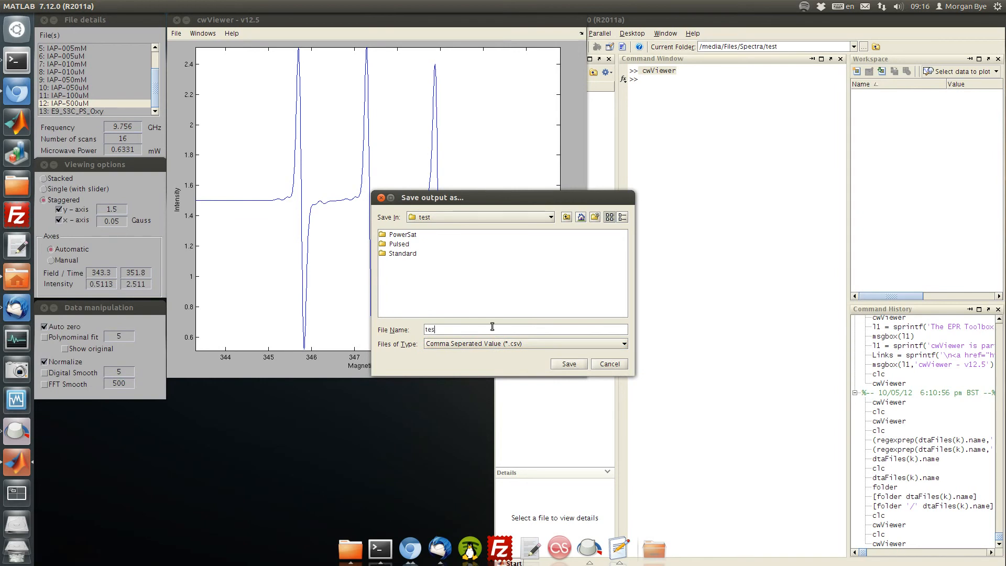
left_click(569, 364)
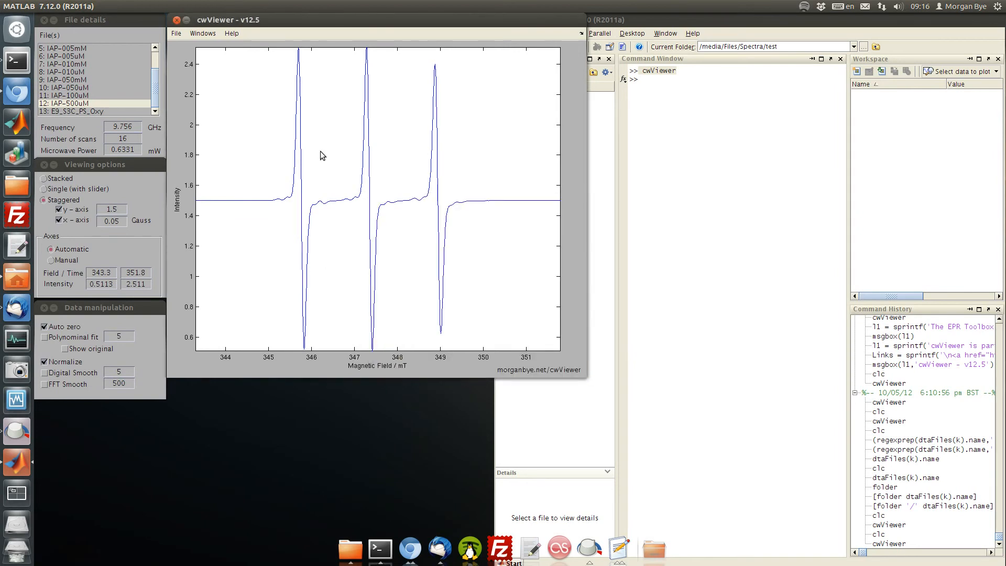
Locate the exported test.csv in the file manager's test folder and open it with Text Editor.
left_click(613, 272)
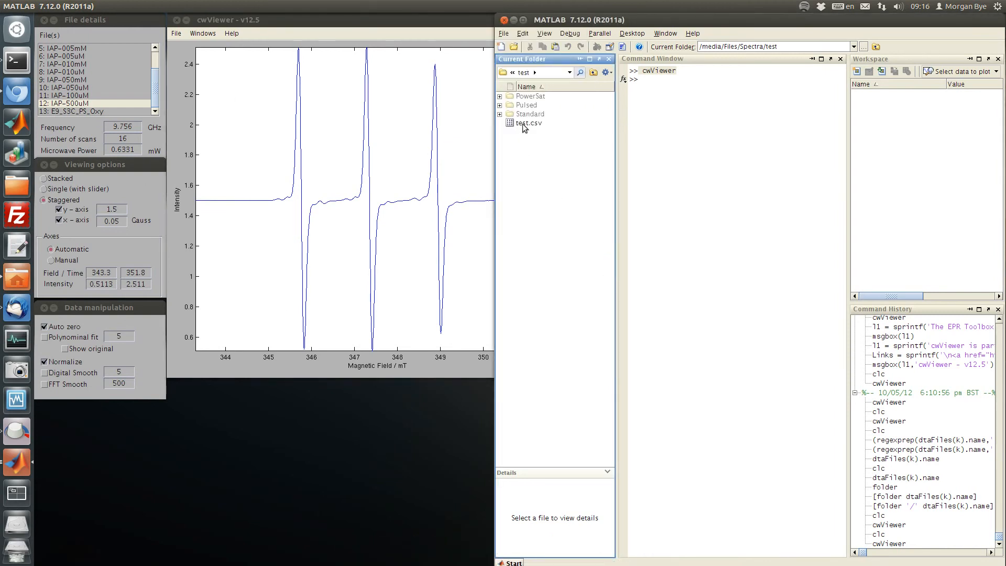
left_click(22, 277)
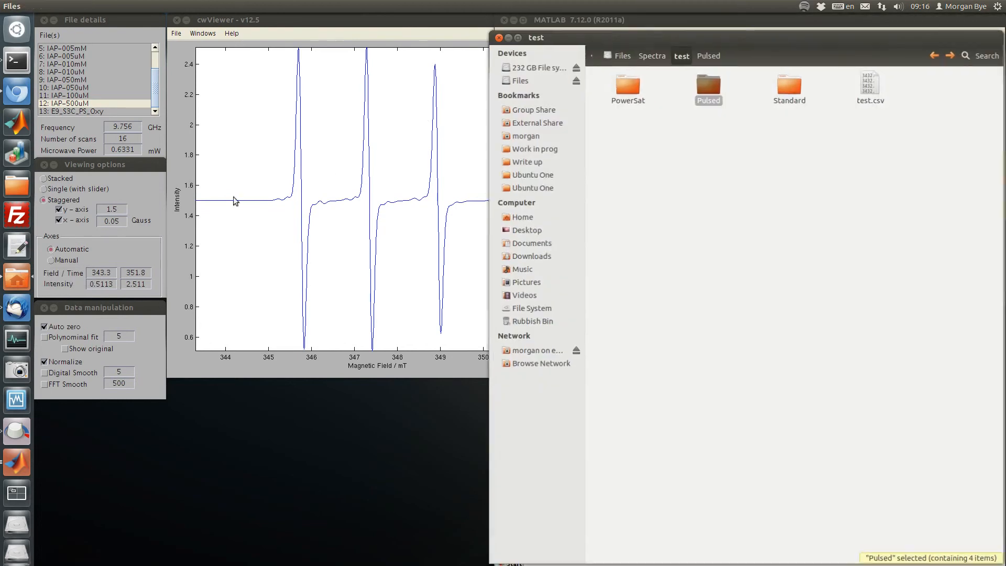
left_click(723, 140)
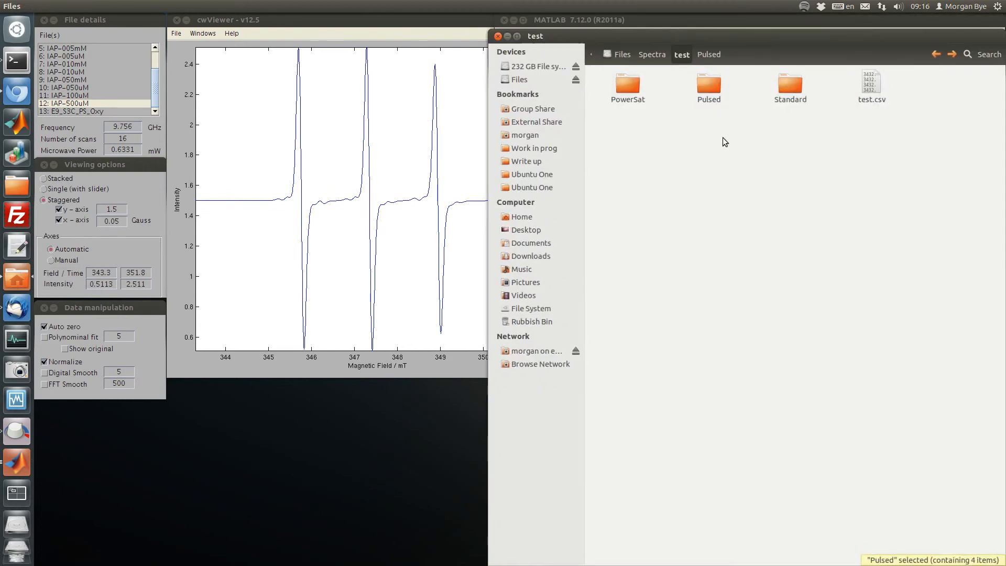
right_click(872, 88)
mouse_move(824, 111)
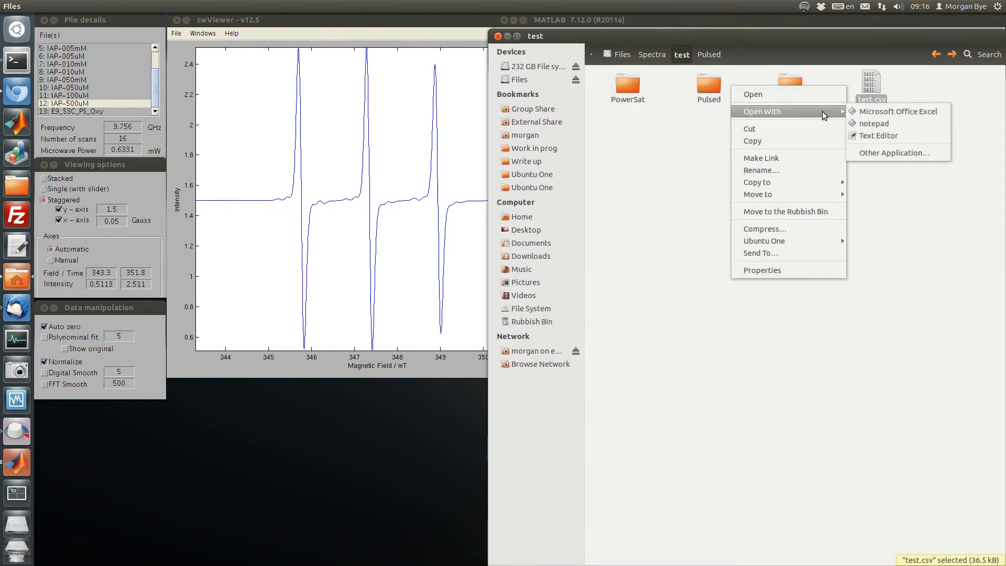
left_click(885, 135)
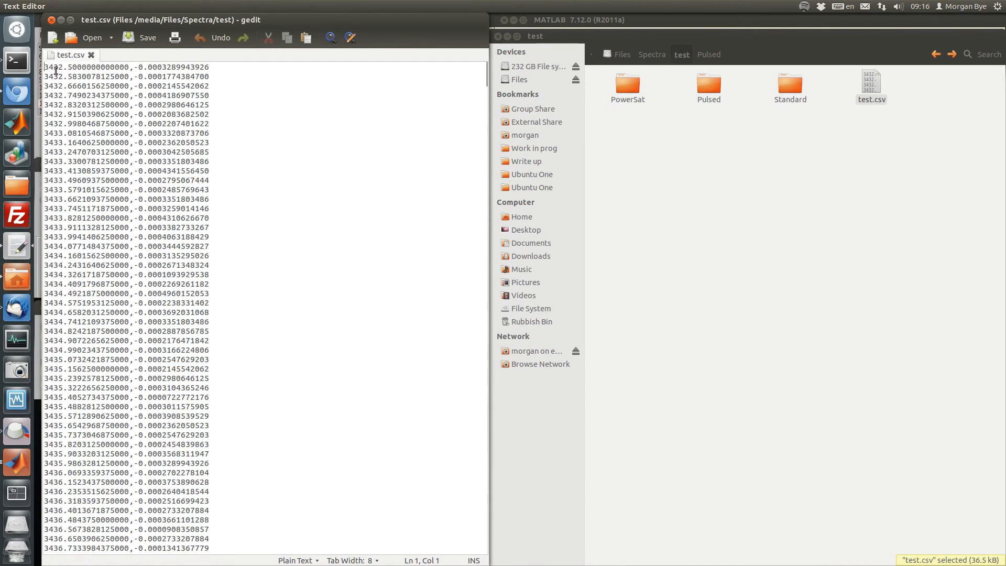
Look through the field and intensity values in test.csv, close the file and return to cwViewer.
scroll(240, 164, "down", 20)
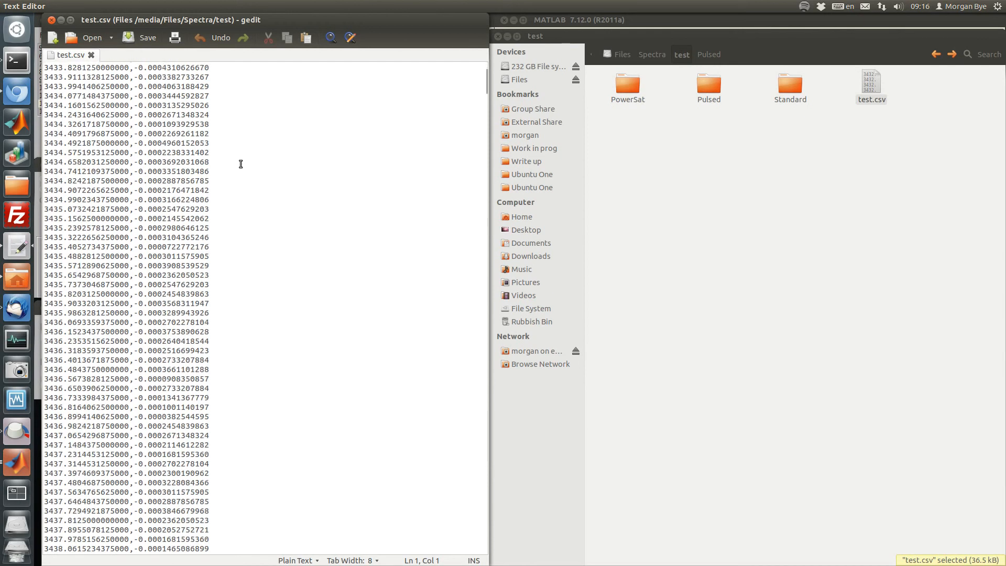
scroll(240, 164, "down", 15)
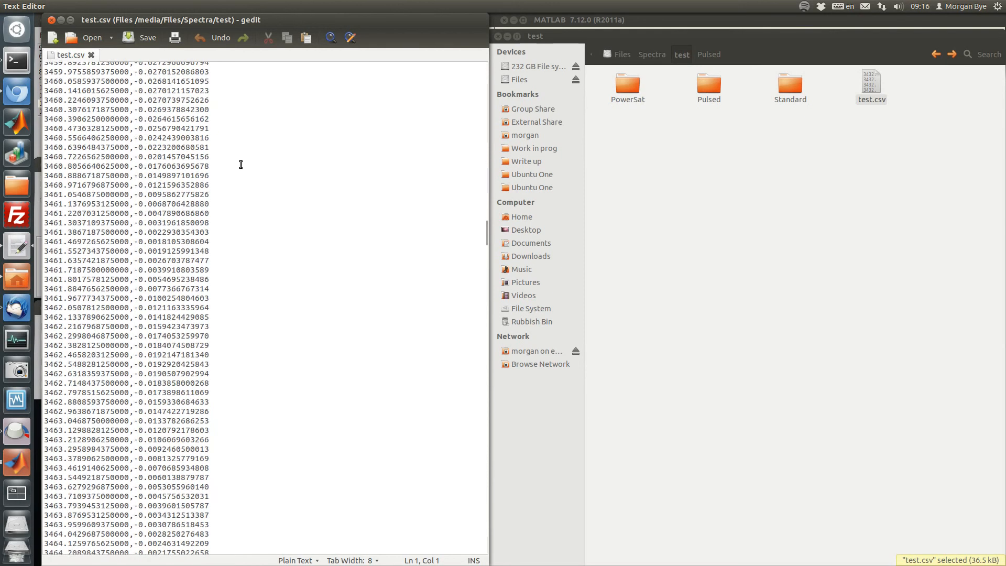
left_click(51, 20)
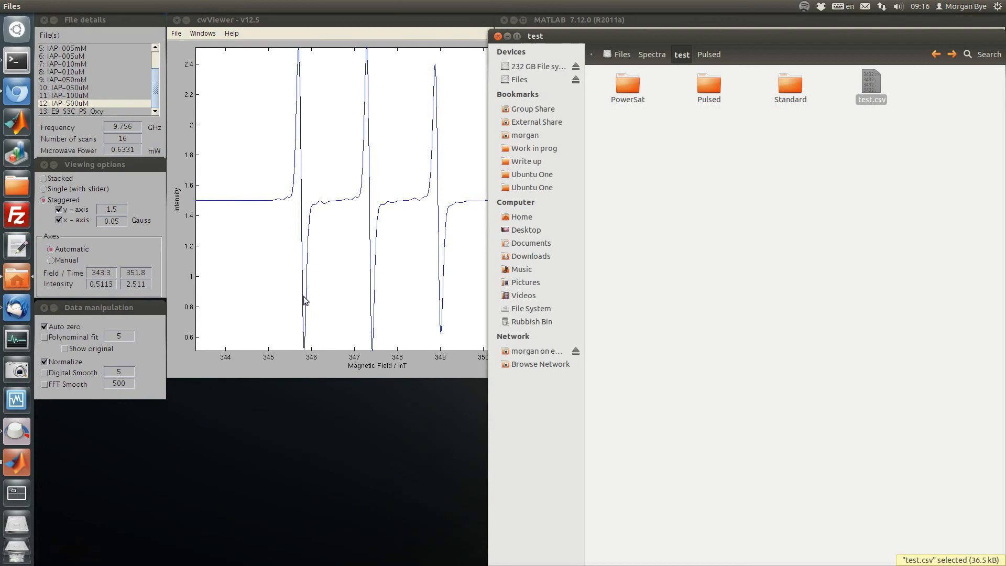
left_click(309, 22)
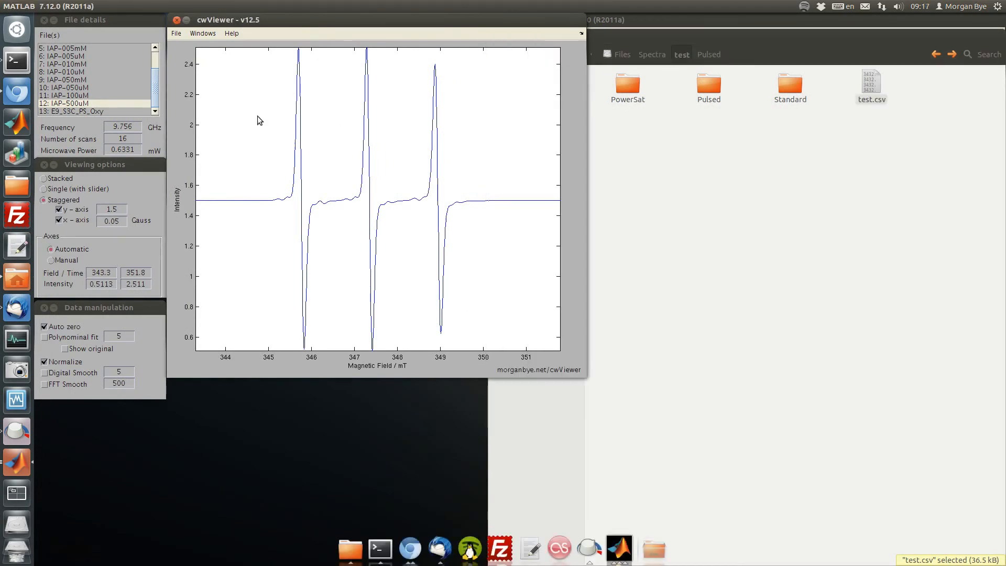
left_click(177, 33)
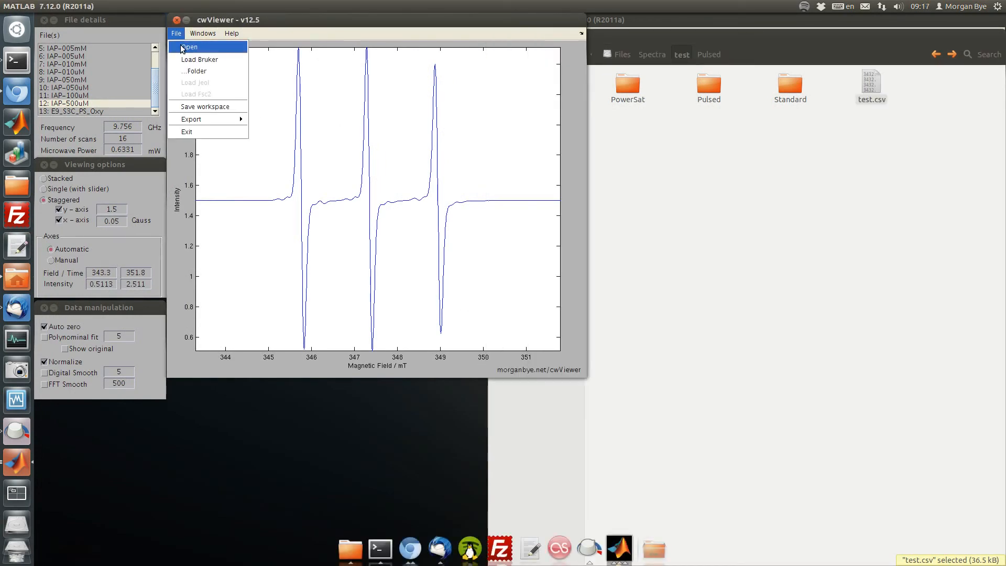
left_click(178, 35)
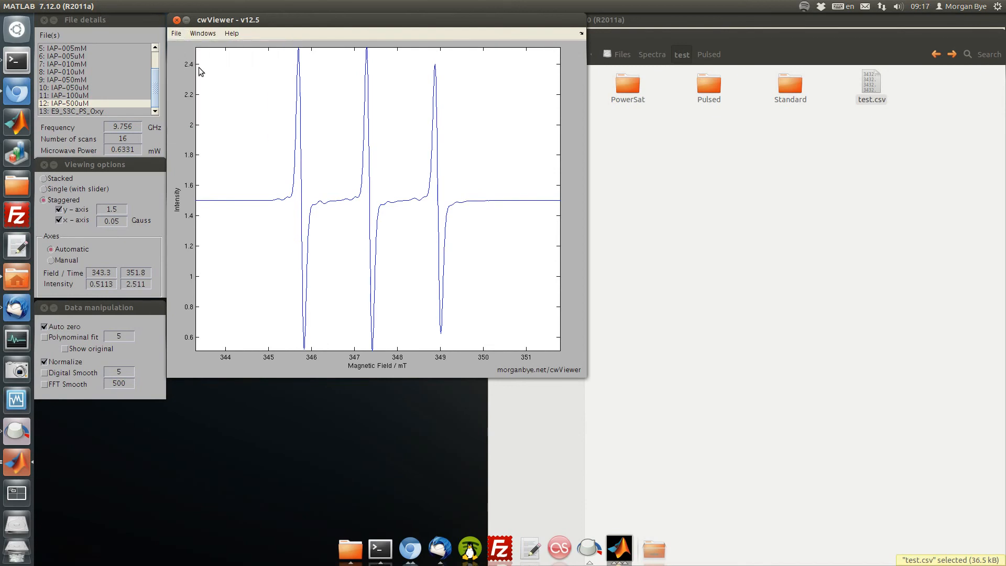
mouse_move(155, 90)
left_mouse_down()
mouse_move(151, 69)
mouse_move(151, 102)
left_mouse_up()
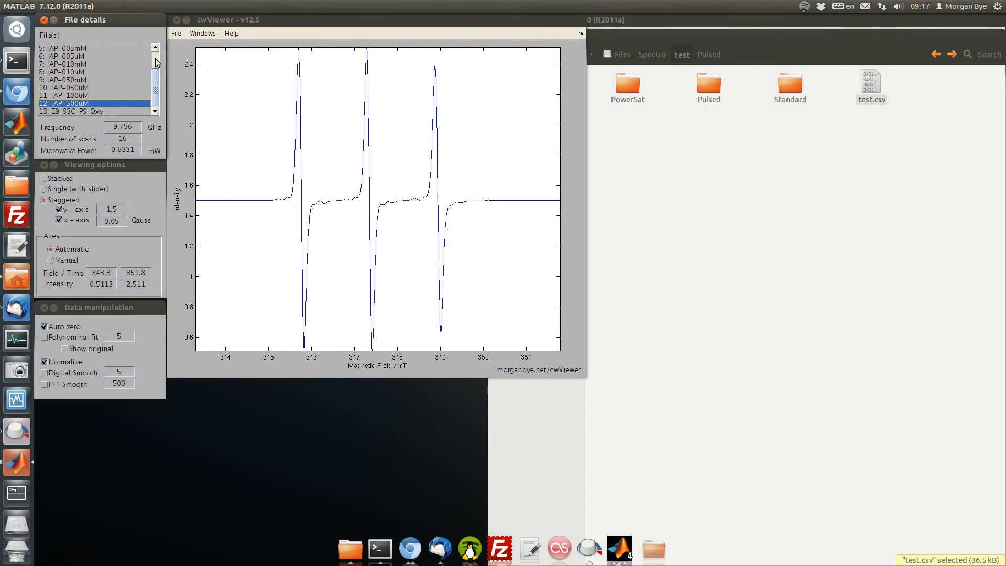
left_click_drag(156, 93, 151, 63)
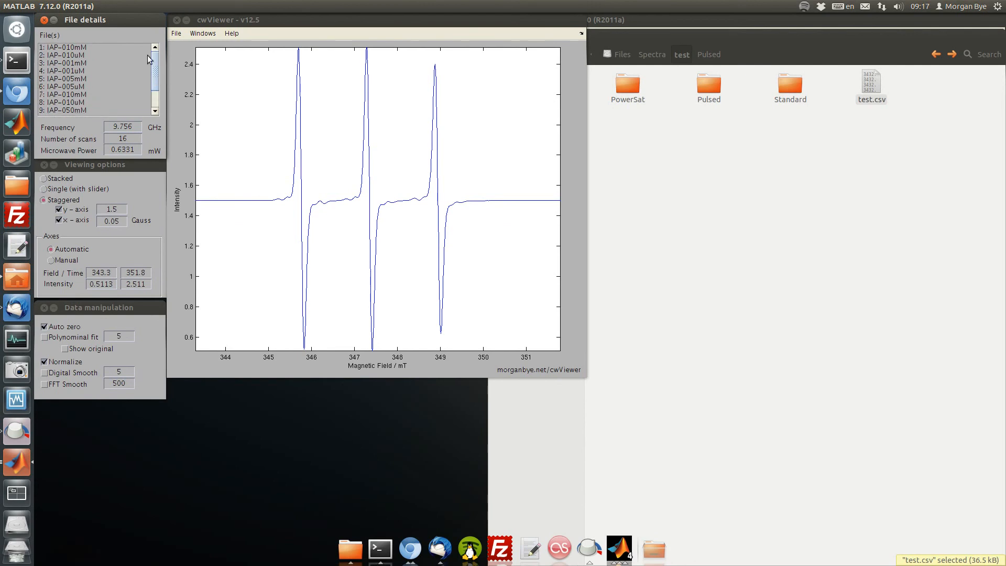
scroll(125, 71, "down", 1)
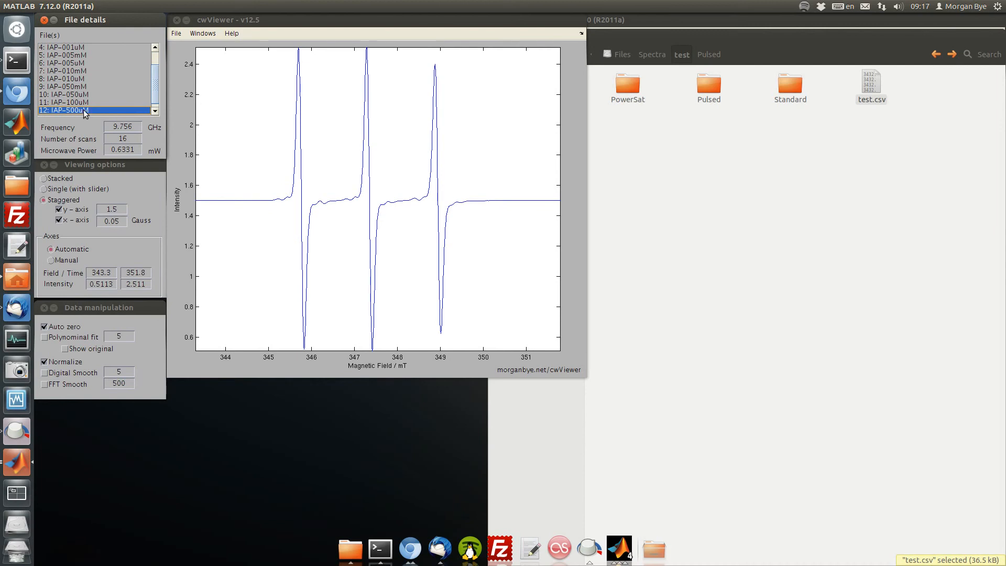
Save the workspace as a MATLAB structure named cwViewer in the test folder and check that folder in the file manager.
left_click(174, 34)
left_click(175, 34)
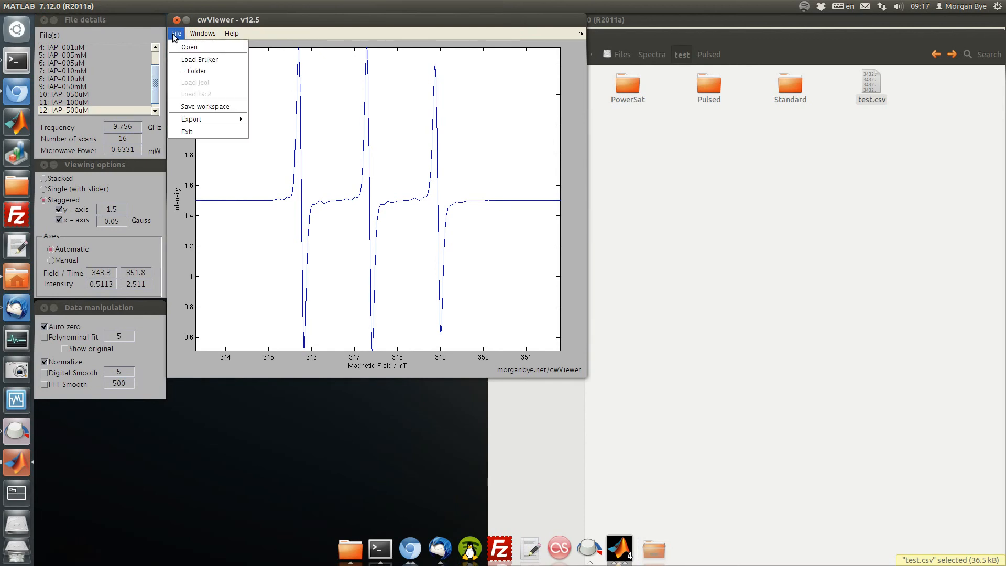
left_click(202, 107)
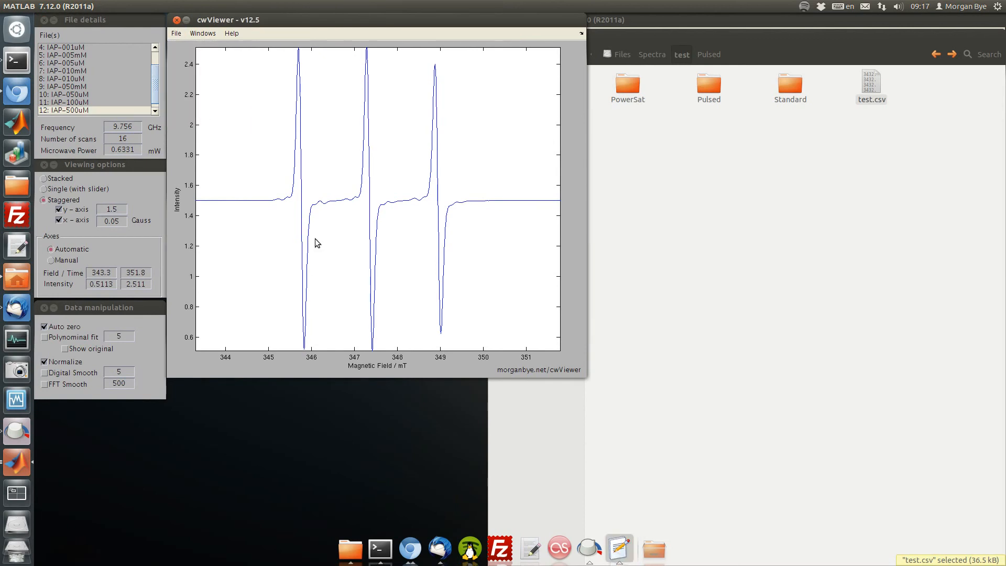
left_click_drag(476, 330, 414, 325)
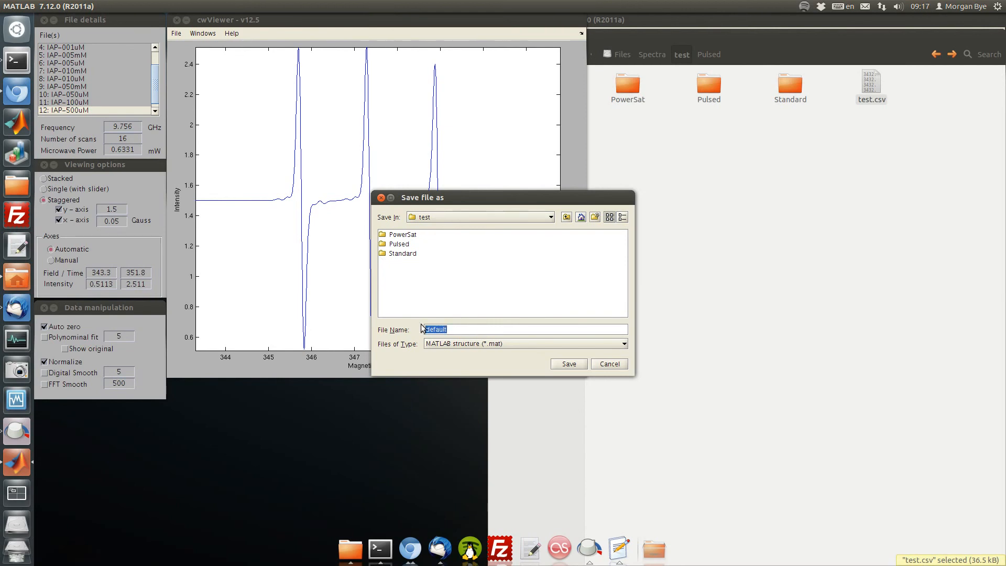
type("cwViewe")
left_click(579, 370)
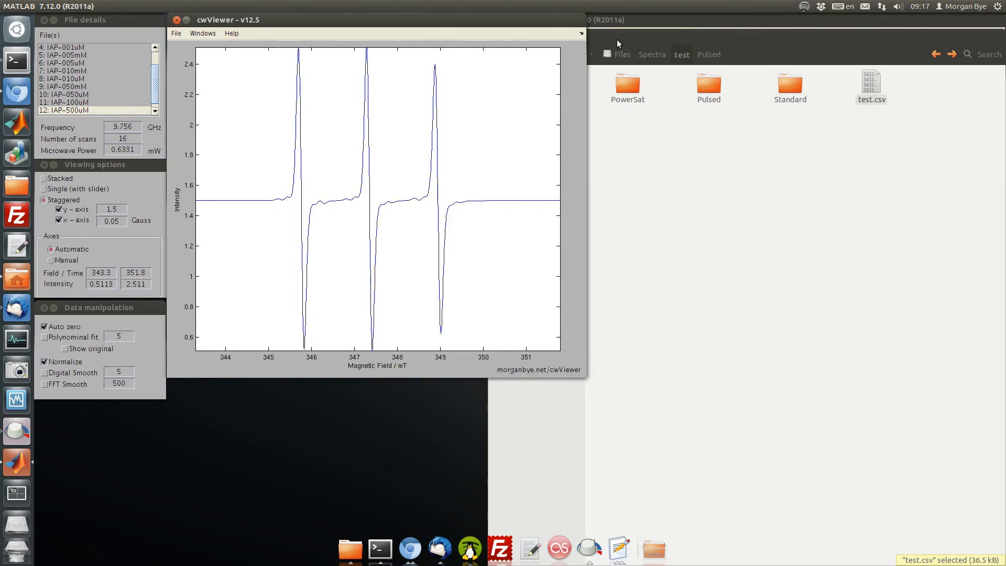
left_click(546, 406)
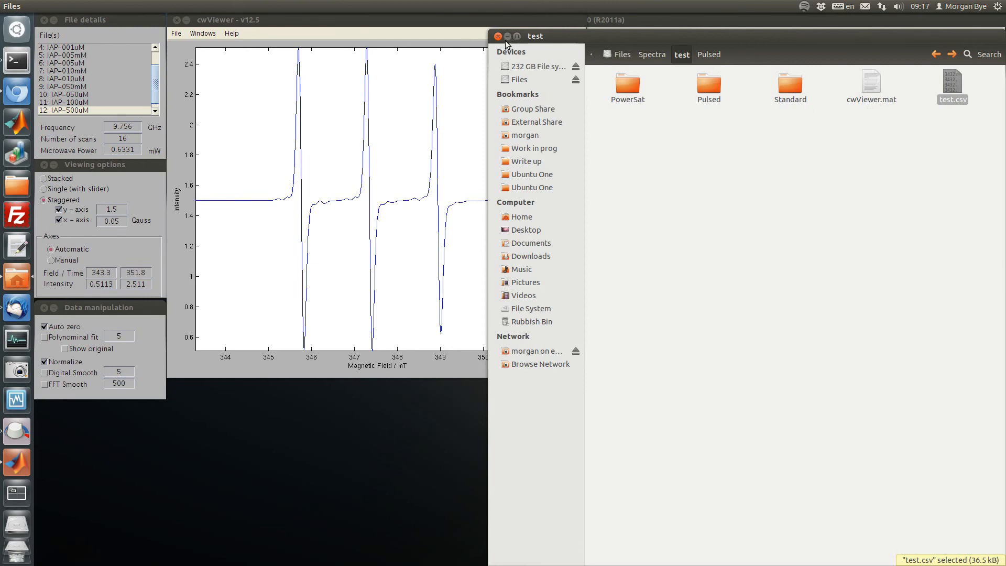
Close the file manager window and exit cwViewer, confirming the quit.
left_click(497, 36)
left_click(176, 34)
left_click(203, 70)
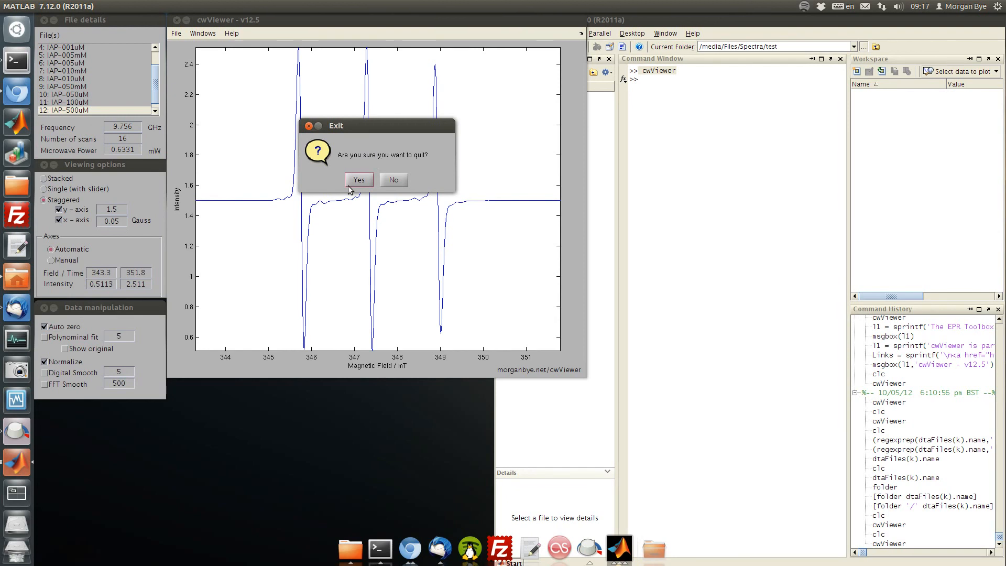
left_click(355, 182)
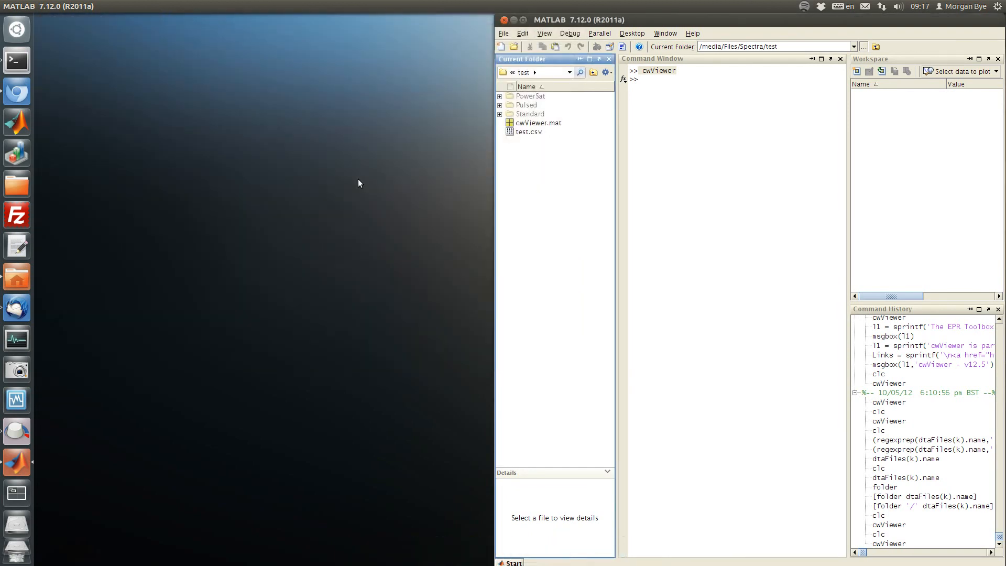
Restart cwViewer from the MATLAB Command Window and arrange its main and Data manipulation windows beside the other panels.
left_click(641, 162)
key("Up")
key("Return")
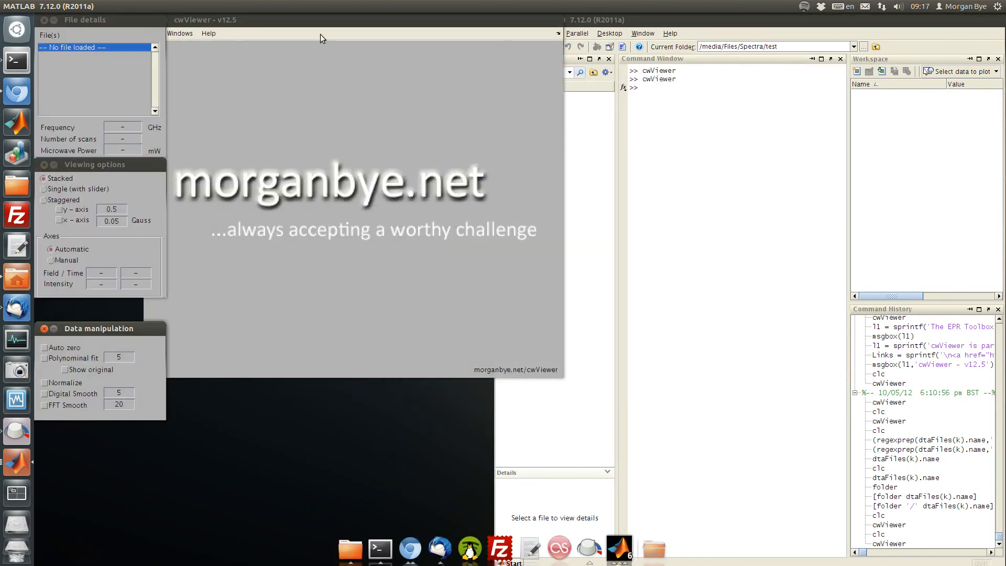
left_click_drag(312, 21, 336, 19)
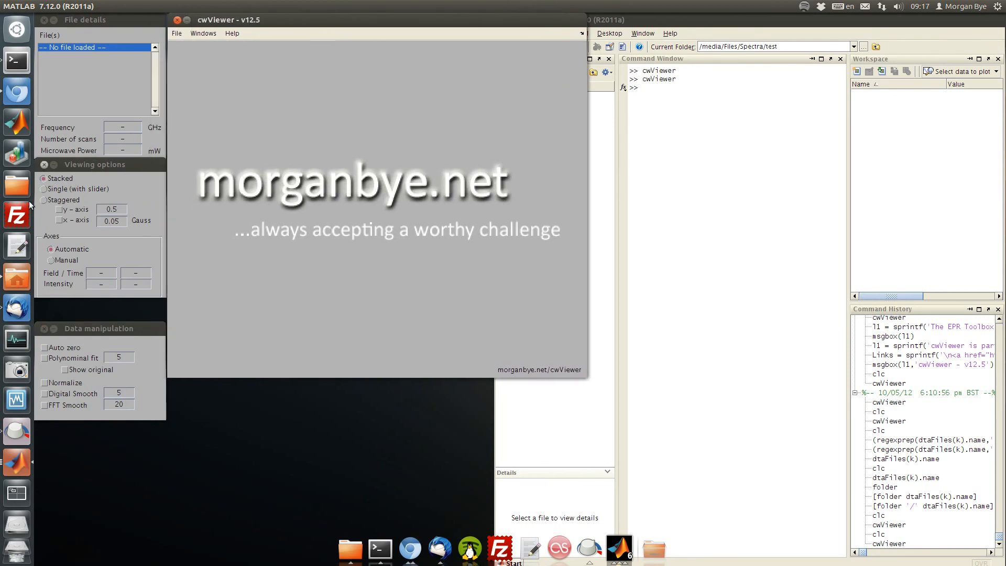
left_click_drag(81, 326, 81, 305)
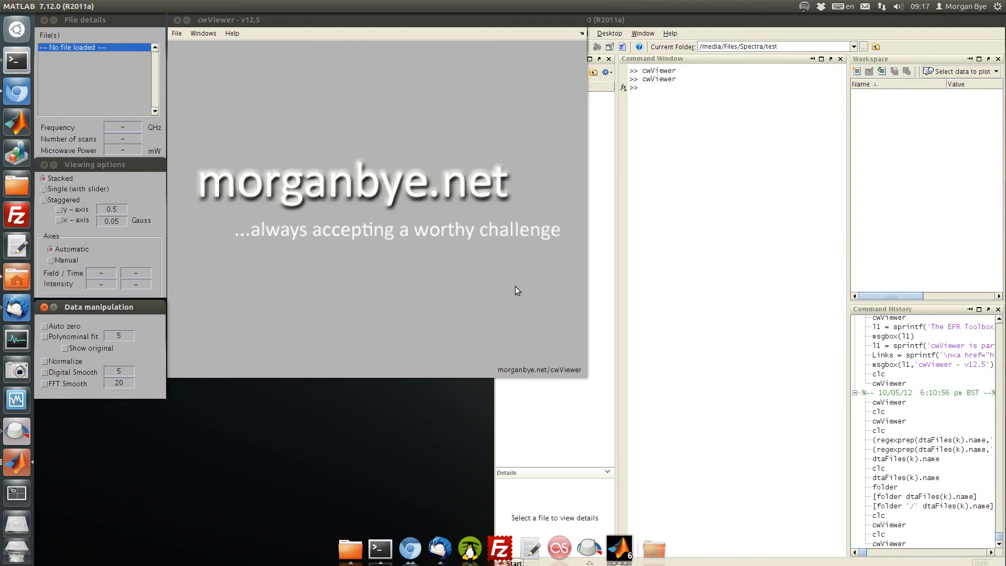
Load the saved workspace cwViewer.mat from the test folder and redraw the E9_S3C_PS_Oxy spectra in the Stacked view.
left_click(179, 34)
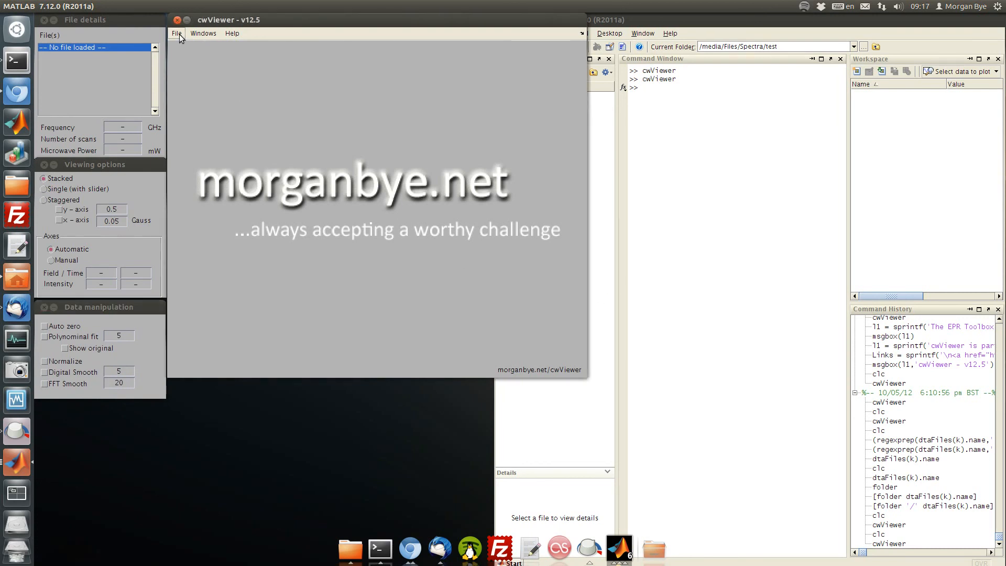
left_click(190, 46)
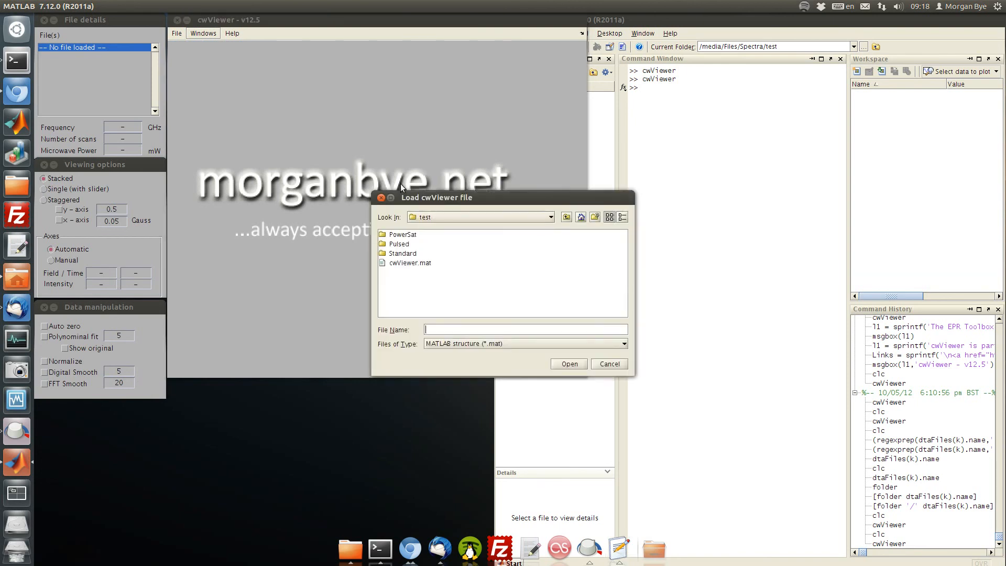
left_click(404, 264)
left_click(570, 365)
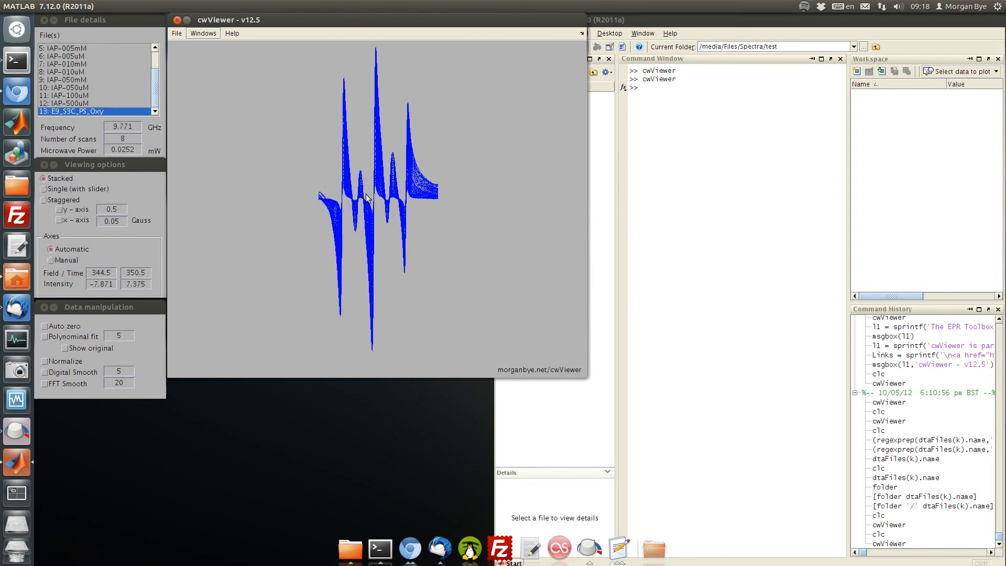
left_click(51, 191)
left_click(56, 181)
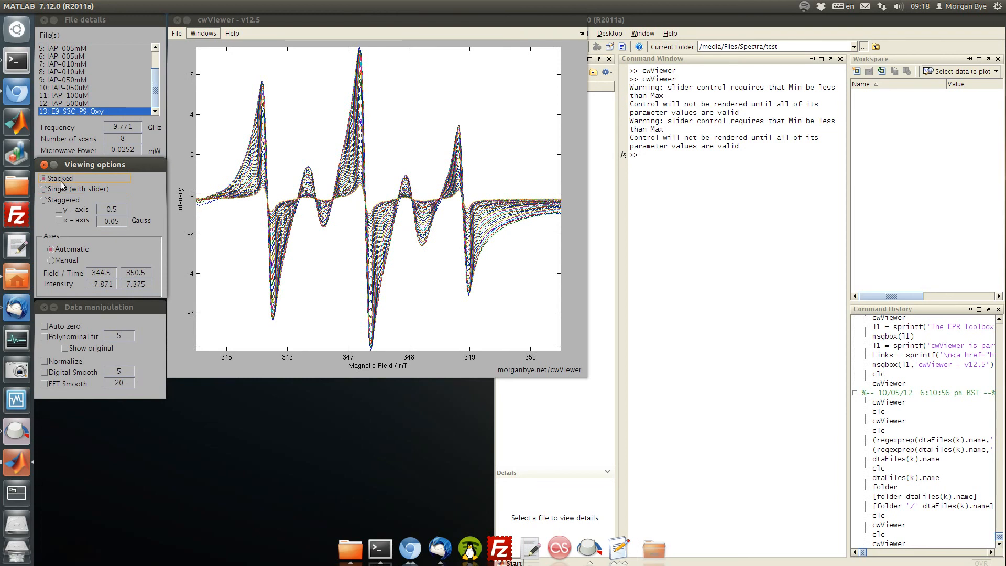
Display the reloaded IAP-500uM, IAP-010mM (first entry) and IAP-001uM spectra one after another.
mouse_move(156, 95)
left_mouse_down()
mouse_move(148, 66)
mouse_move(157, 91)
left_mouse_up()
left_click(73, 104)
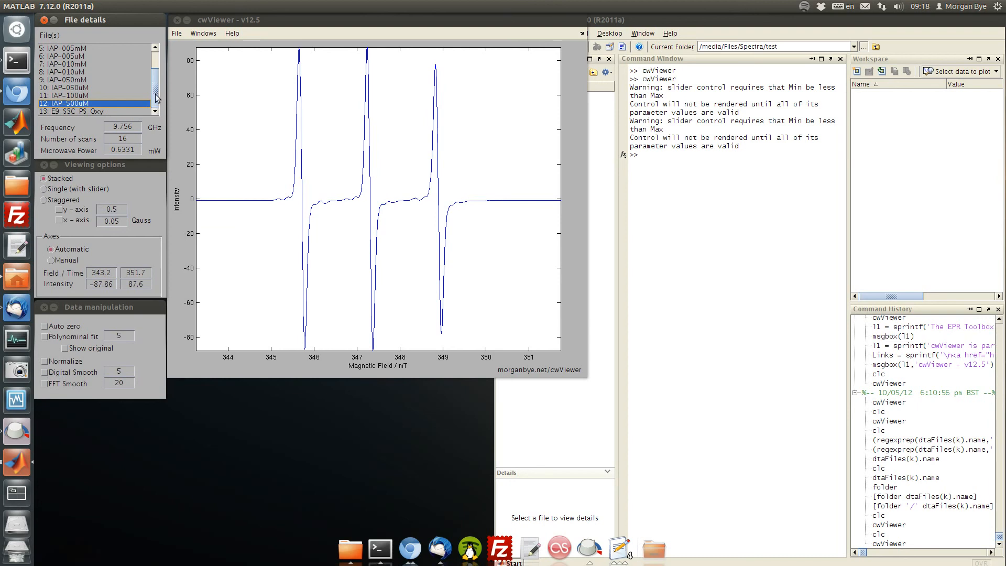
left_click_drag(156, 98, 155, 71)
left_click(75, 48)
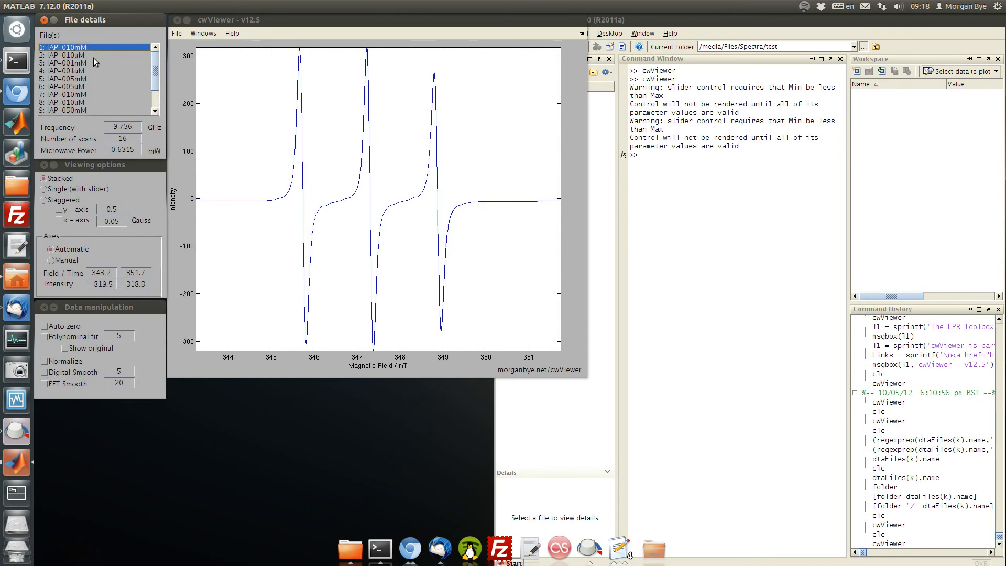
left_click(103, 73)
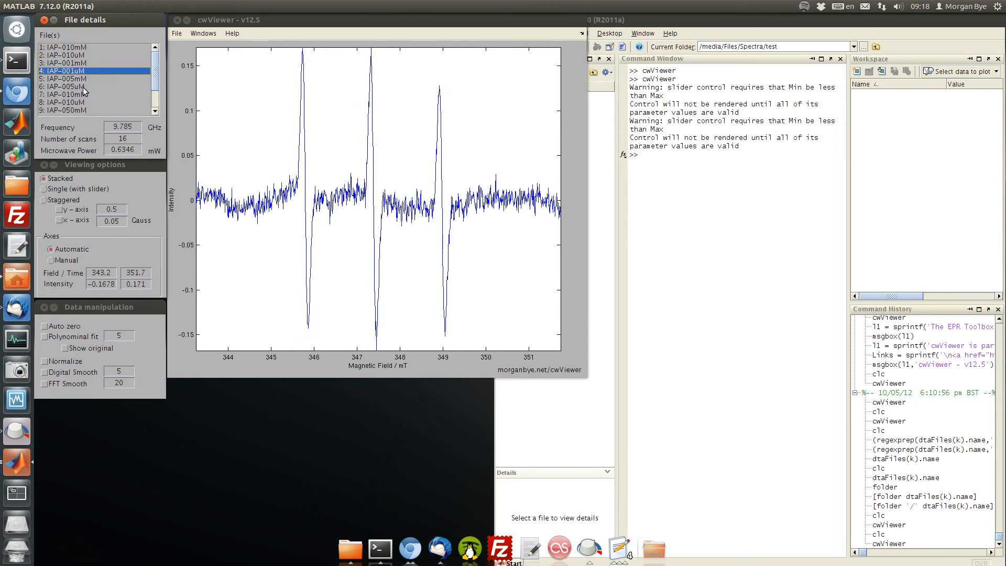